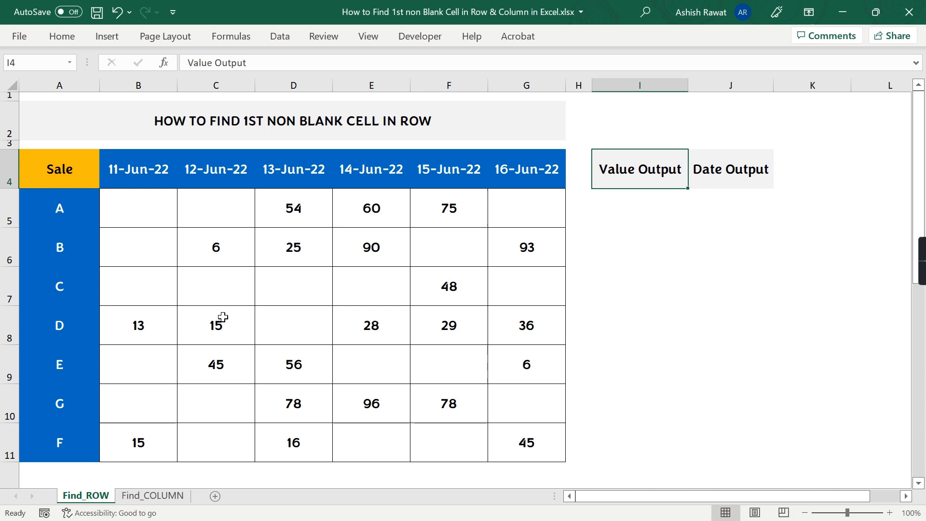
# Step: Compare the table layouts on the Find_ROW and Find_COLUMN sheets, ending on Find_ROW
pyautogui.click(173, 496)
pyautogui.click(90, 496)
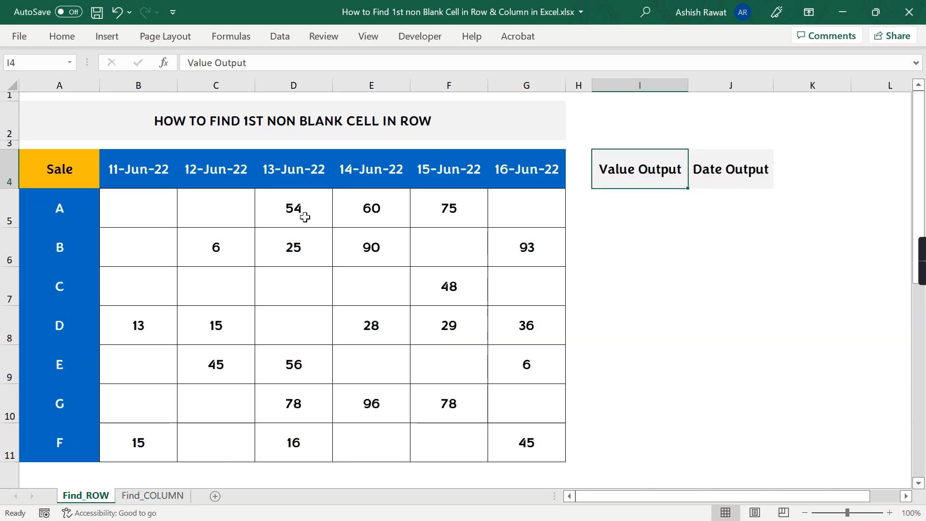
pyautogui.click(299, 191)
pyautogui.hotkey('ctrl', 'pagedown')
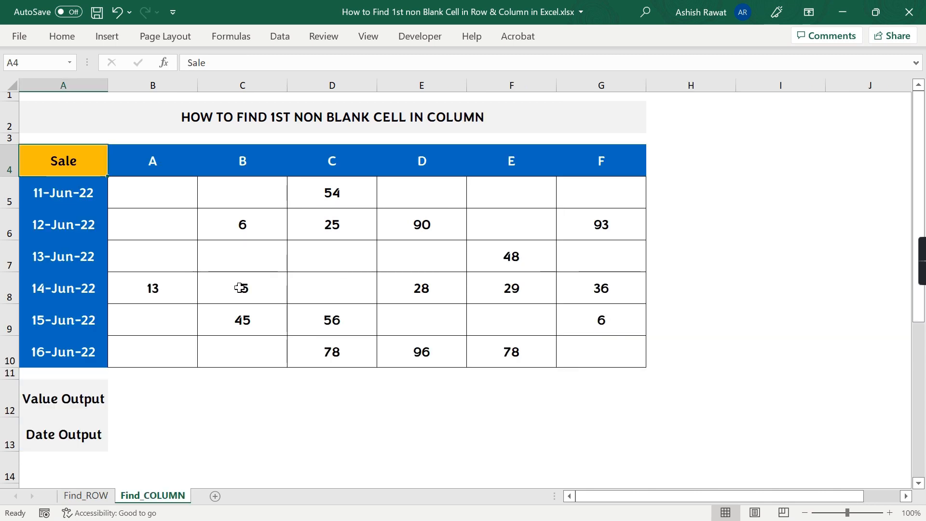
pyautogui.click(92, 497)
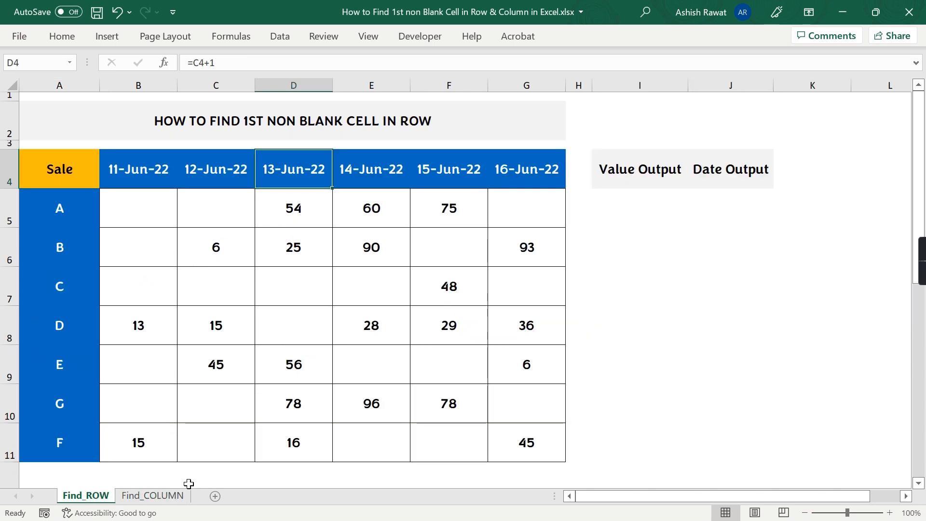
pyautogui.click(162, 495)
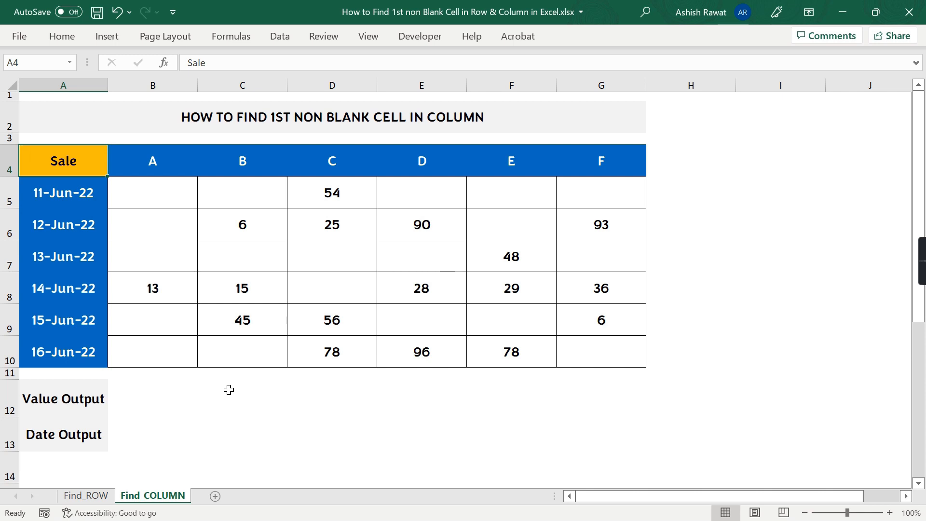
pyautogui.hotkey('ctrl', 'pageup')
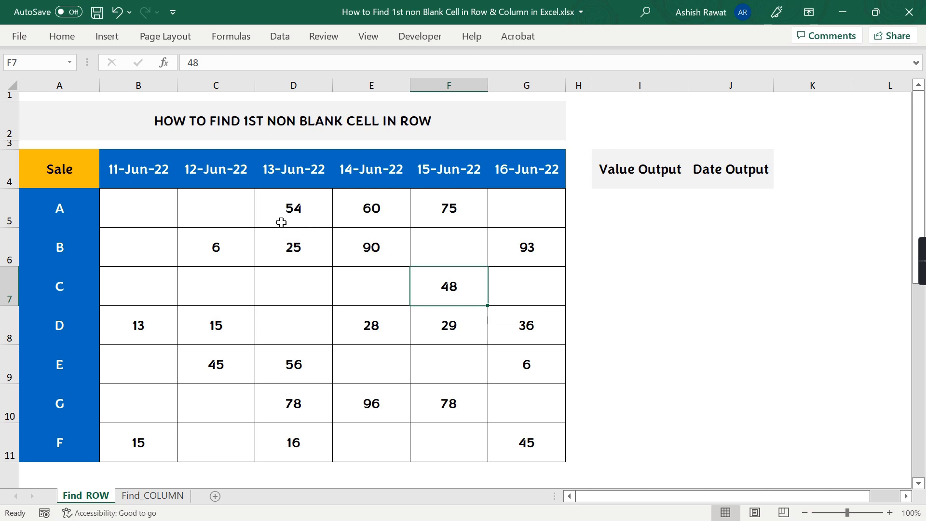
# Step: Examine the Find_ROW sales table's labels and dates, and the first non-blank values for sales A and B
pyautogui.moveTo(42, 167); pyautogui.dragTo(543, 429)
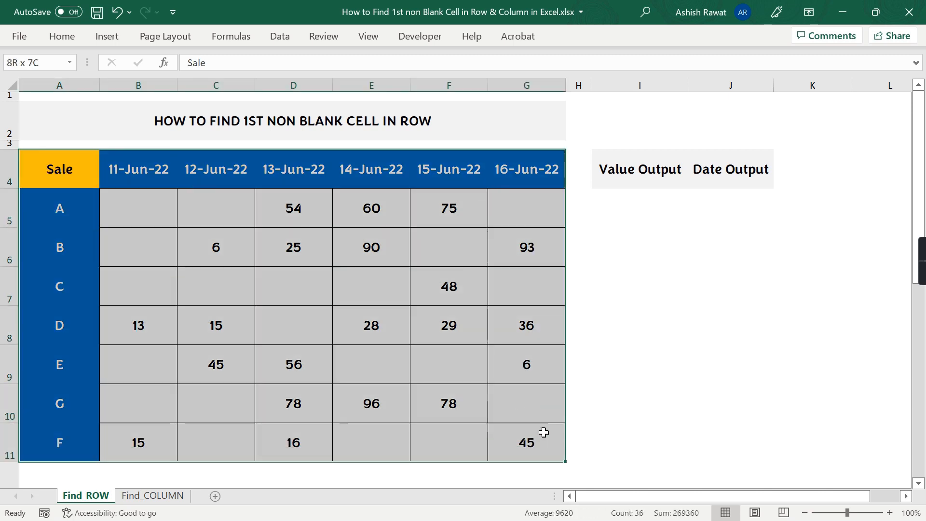
pyautogui.moveTo(62, 207); pyautogui.dragTo(77, 437)
pyautogui.moveTo(152, 167); pyautogui.dragTo(540, 170)
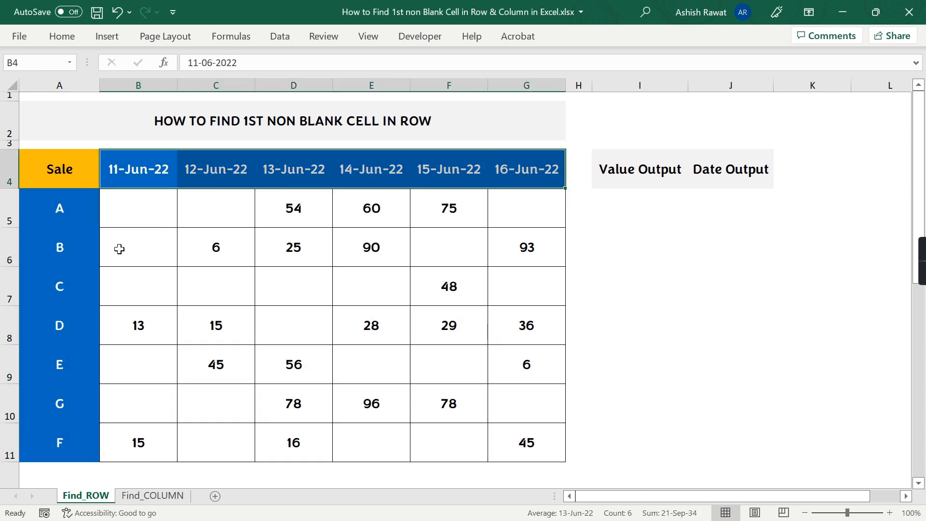
pyautogui.click(50, 214)
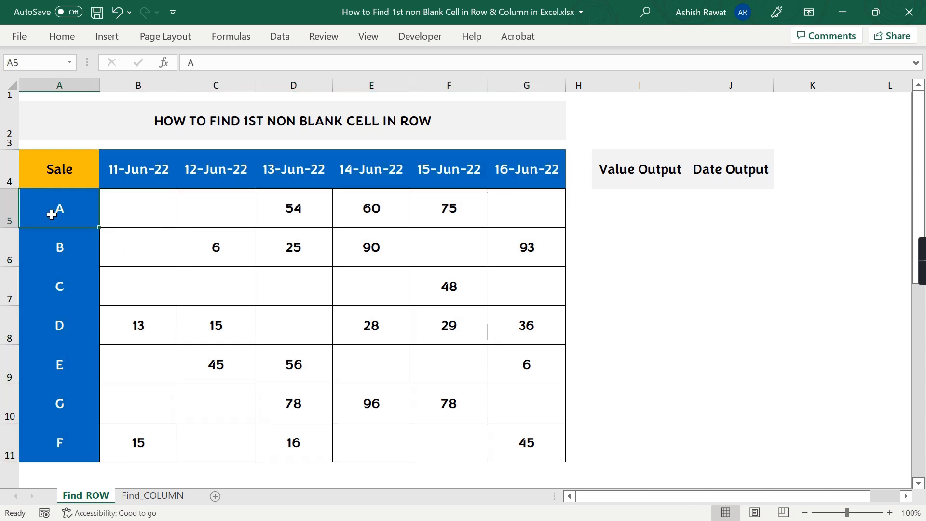
pyautogui.click(298, 219)
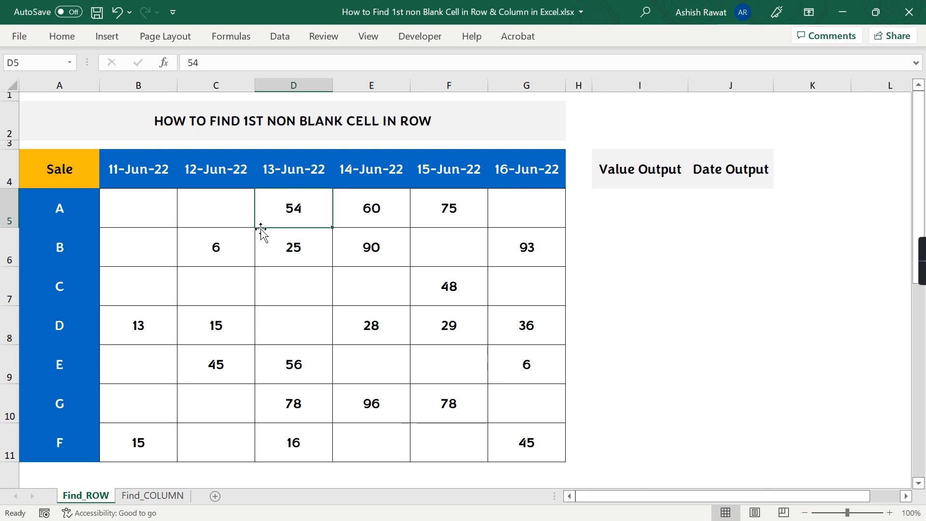
pyautogui.click(53, 252)
pyautogui.click(242, 252)
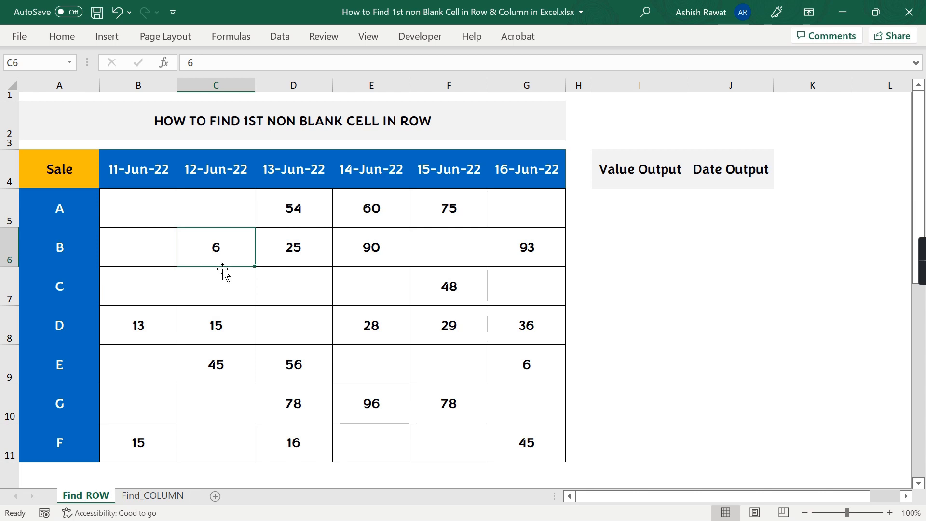
pyautogui.click(636, 208)
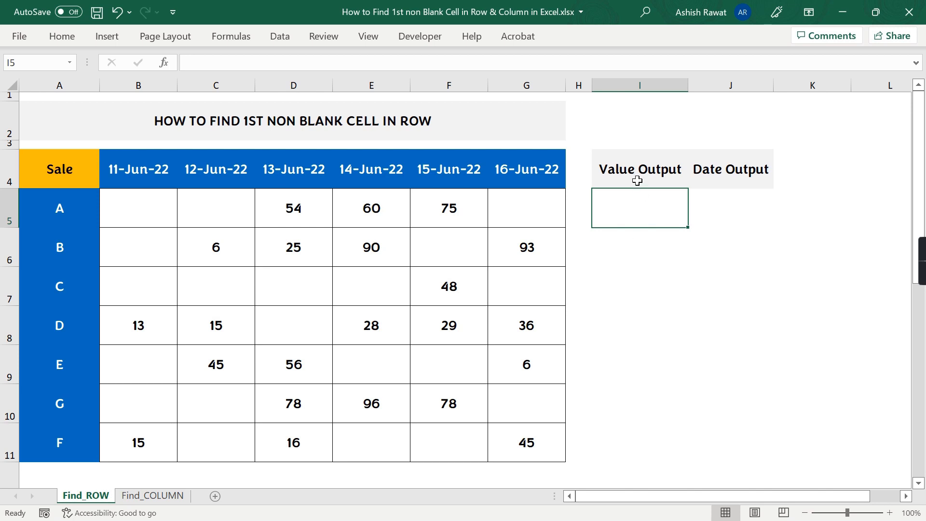
pyautogui.moveTo(57, 213); pyautogui.dragTo(321, 213)
pyautogui.moveTo(292, 169); pyautogui.dragTo(295, 202)
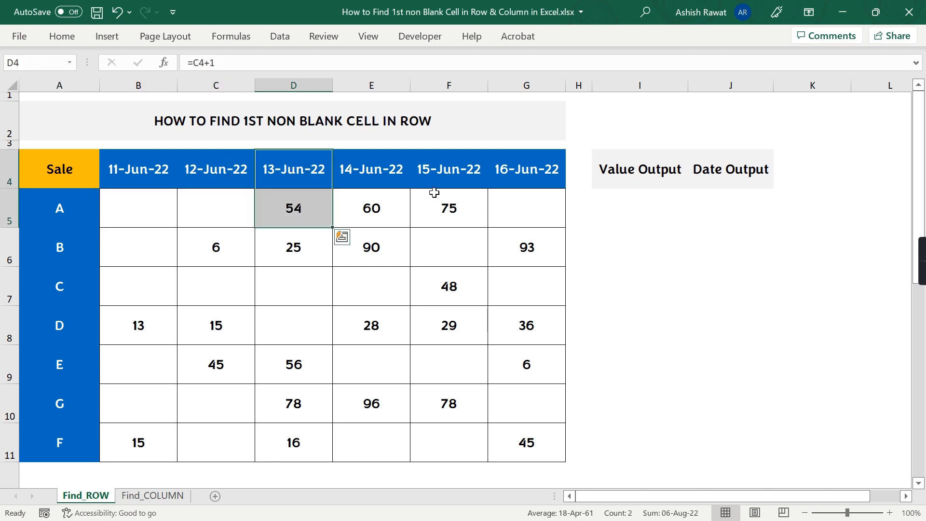
# Step: Begin a MATCH formula in I5 with True as the lookup value and B5:G5<>"" as the lookup array
pyautogui.click(653, 208)
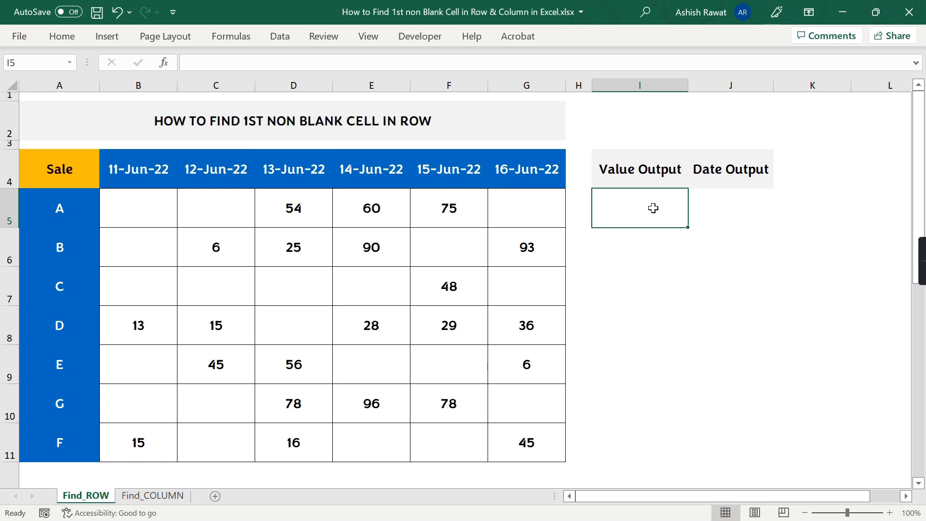
pyautogui.write('=')
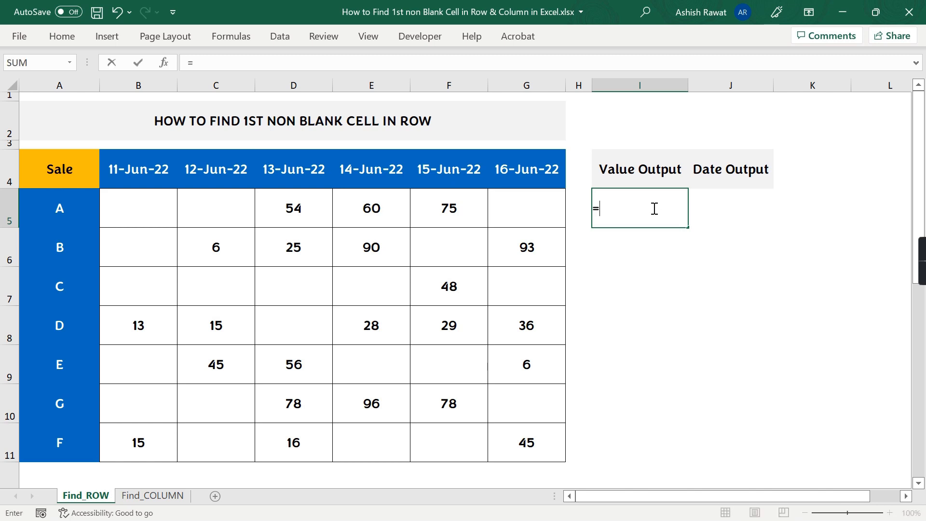
pyautogui.write('Matc')
pyautogui.press('Tab')
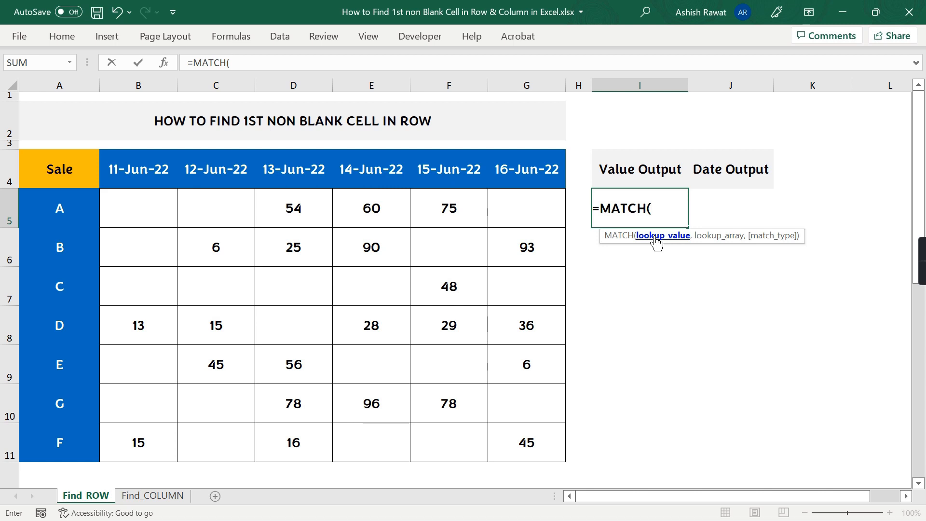
pyautogui.write('True')
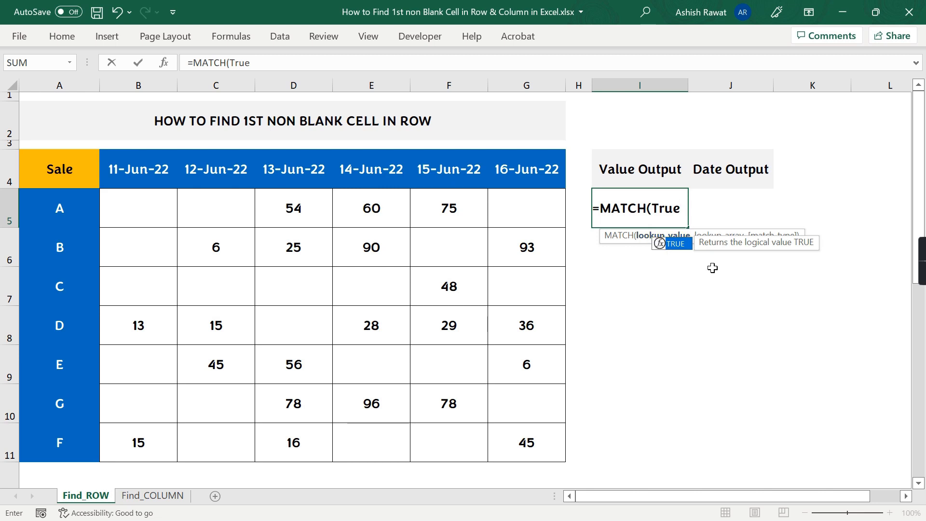
pyautogui.write(',')
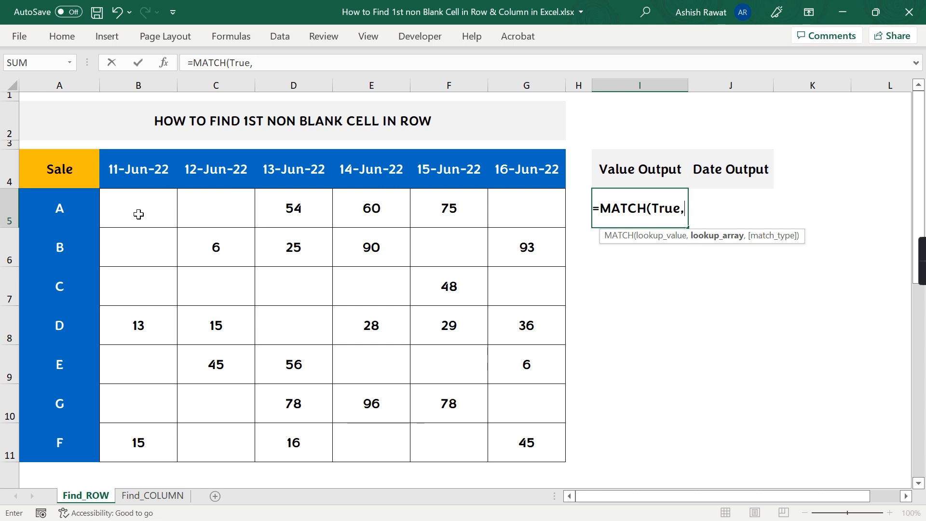
pyautogui.moveTo(138, 213); pyautogui.dragTo(513, 207)
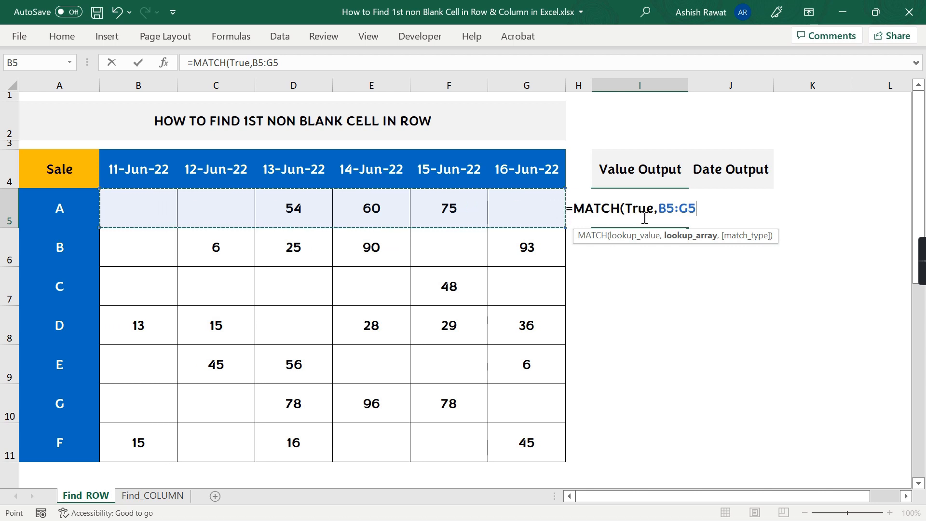
pyautogui.write('<>')
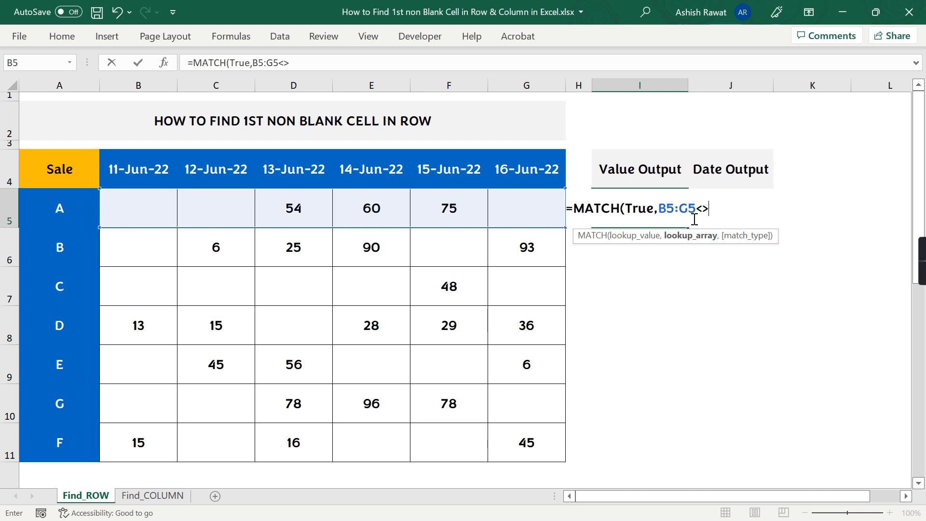
pyautogui.write('"')
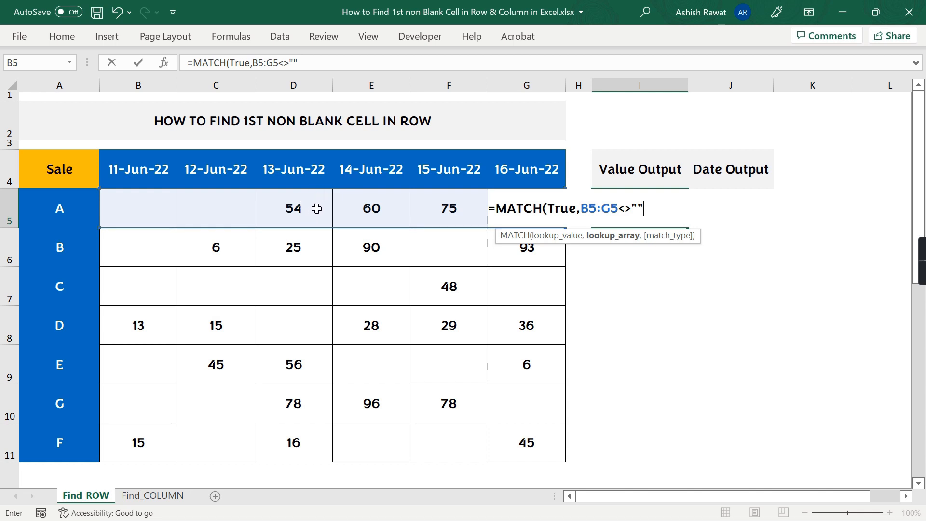
# Step: Evaluate the B5:G5<>"" part of the formula in place to inspect its array, and restore the original expression
pyautogui.moveTo(545, 208); pyautogui.dragTo(649, 213)
pyautogui.click(650, 210)
pyautogui.moveTo(580, 209); pyautogui.dragTo(659, 211)
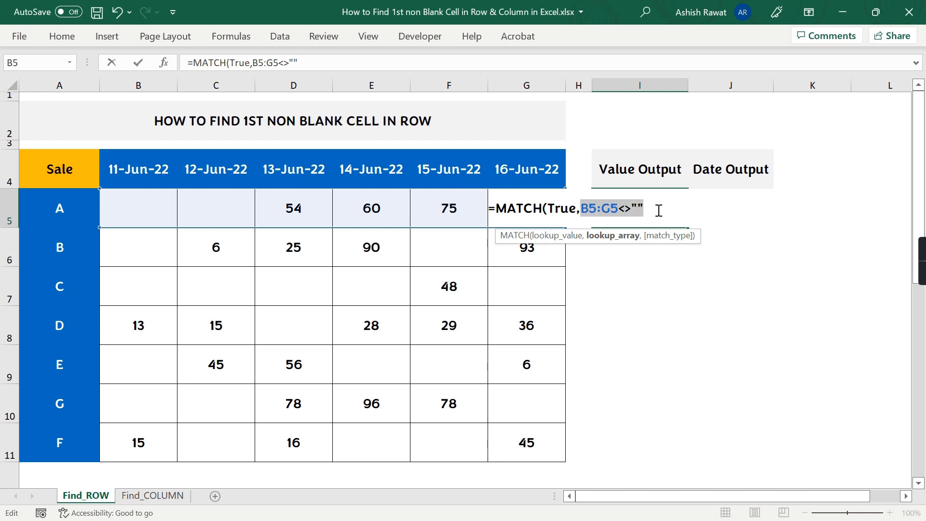
pyautogui.press('F9')
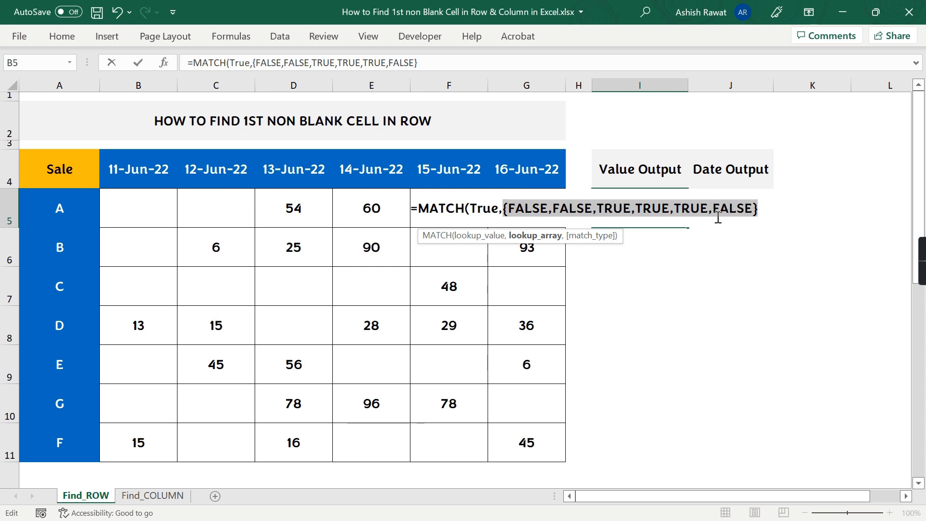
pyautogui.hotkey('ctrl', 'z')
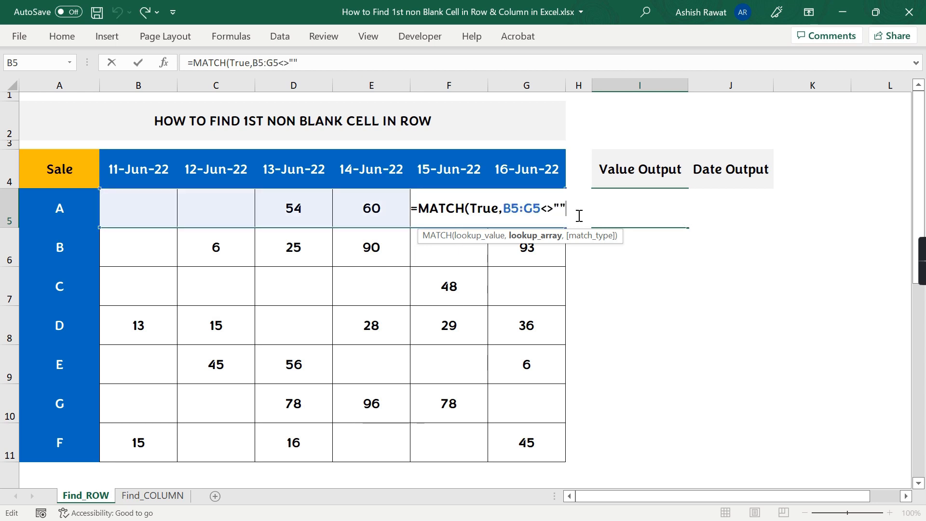
# Step: Complete the MATCH formula in I5 with match type 0 and fill it down through I11
pyautogui.write(',0')
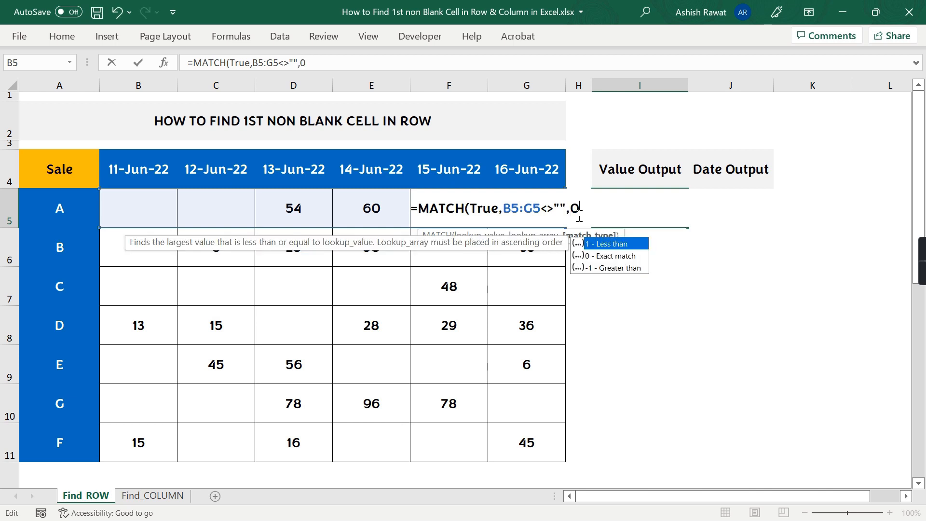
pyautogui.write(')')
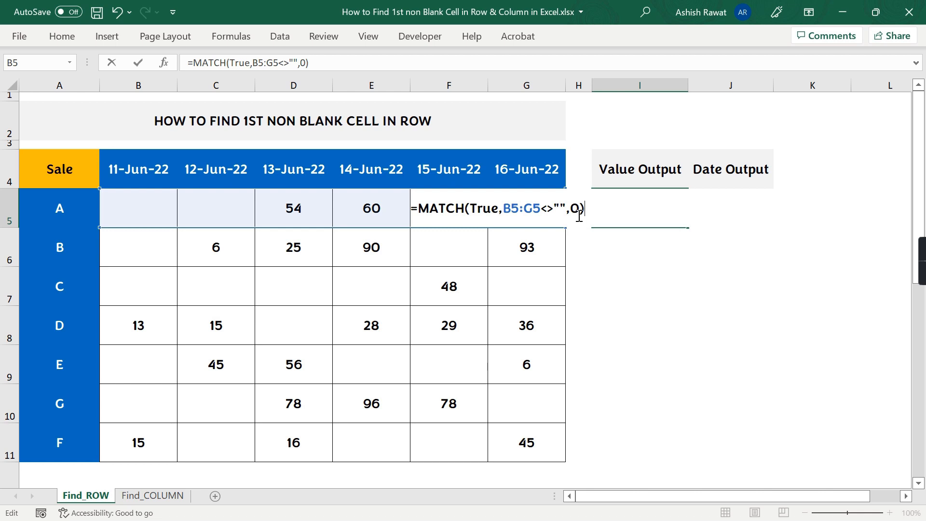
pyautogui.press('Return')
pyautogui.click(635, 206)
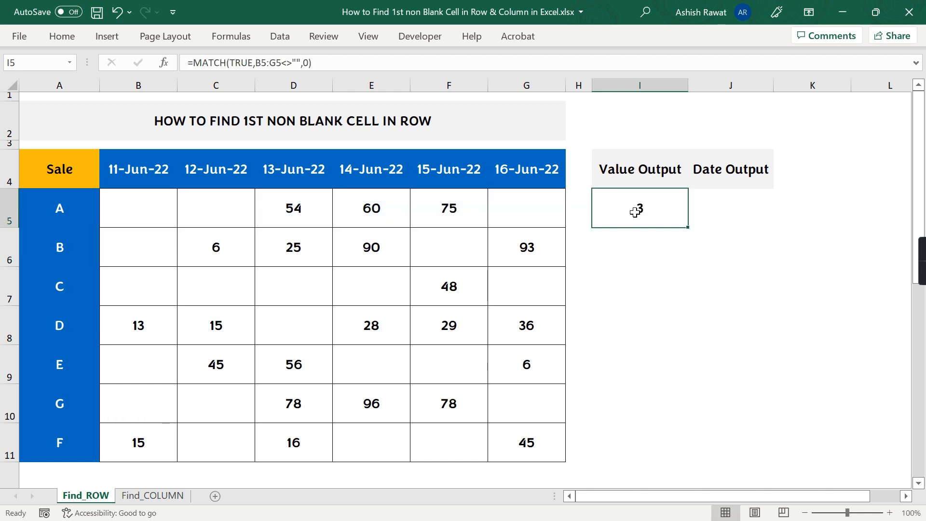
pyautogui.moveTo(688, 227); pyautogui.dragTo(684, 447)
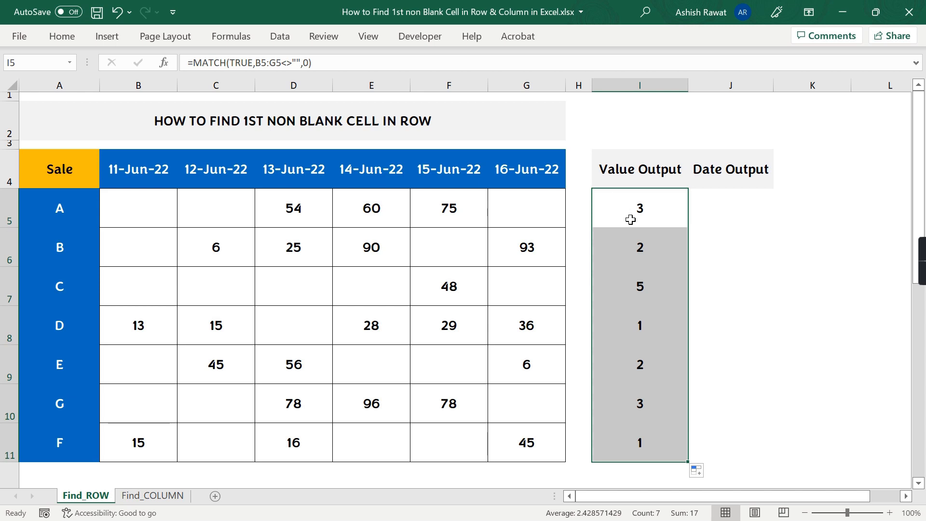
# Step: Compare the MATCH results in column I with the first non-blank cells of the table's upper rows
pyautogui.click(631, 221)
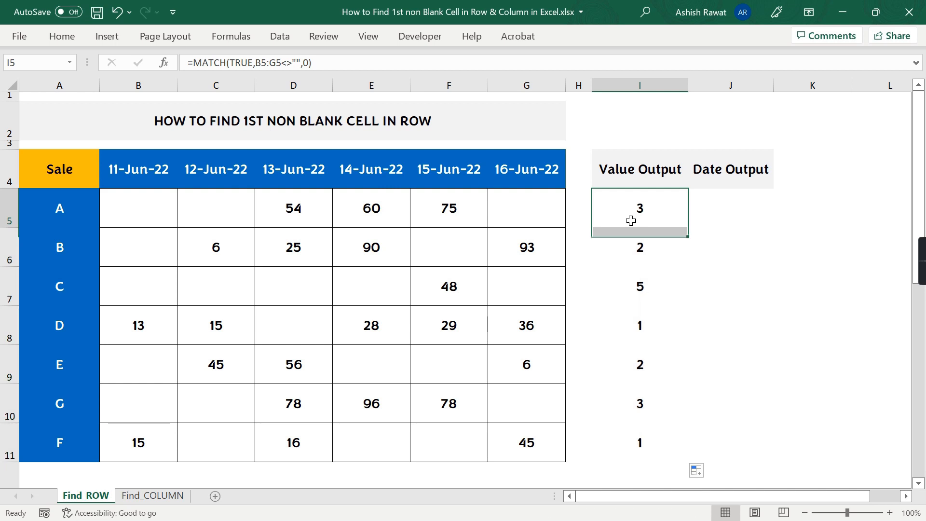
pyautogui.click(307, 217)
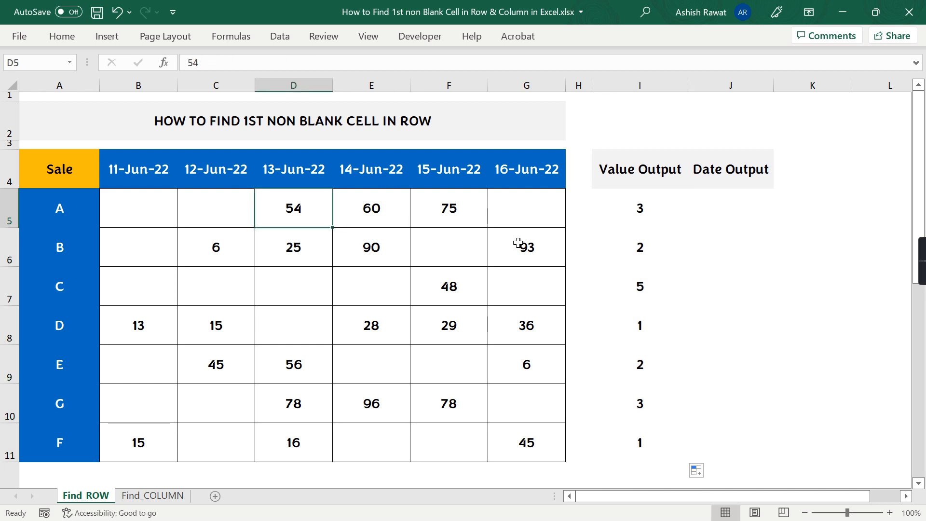
pyautogui.click(231, 244)
pyautogui.click(629, 282)
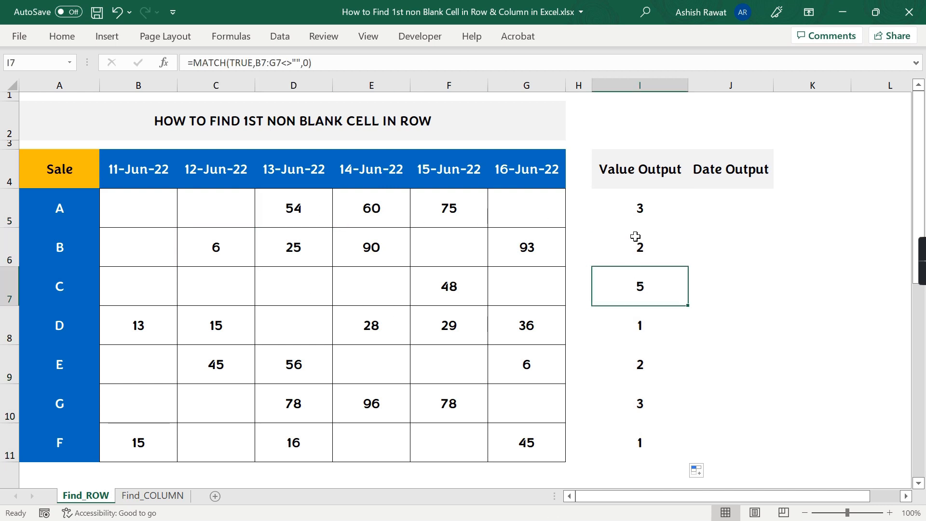
# Step: Nest the MATCH formula in I5 inside an INDEX function with B5:G5 as the array
pyautogui.click(642, 214)
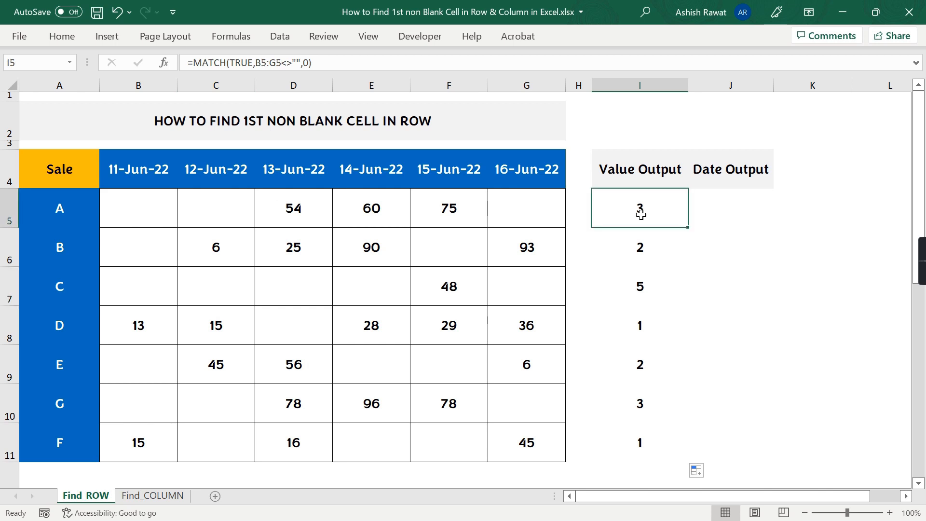
pyautogui.doubleClick(641, 214)
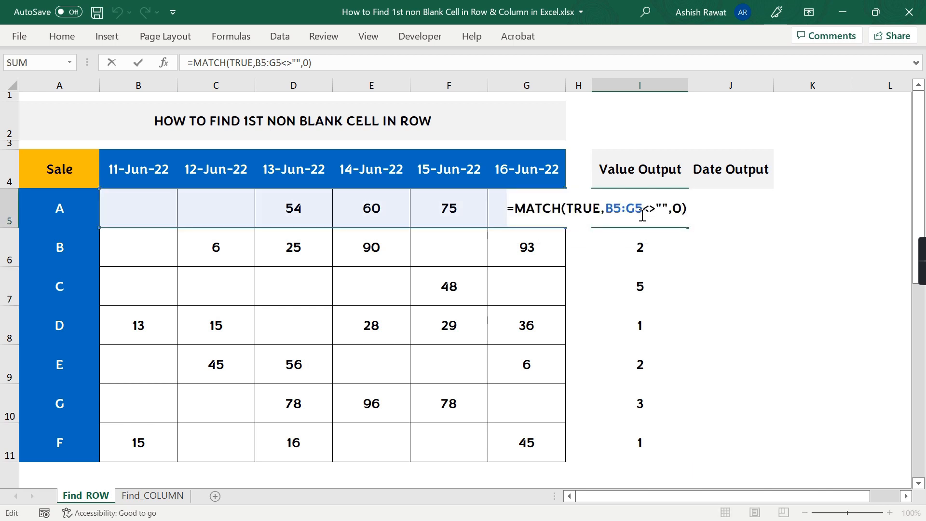
pyautogui.write('Index(')
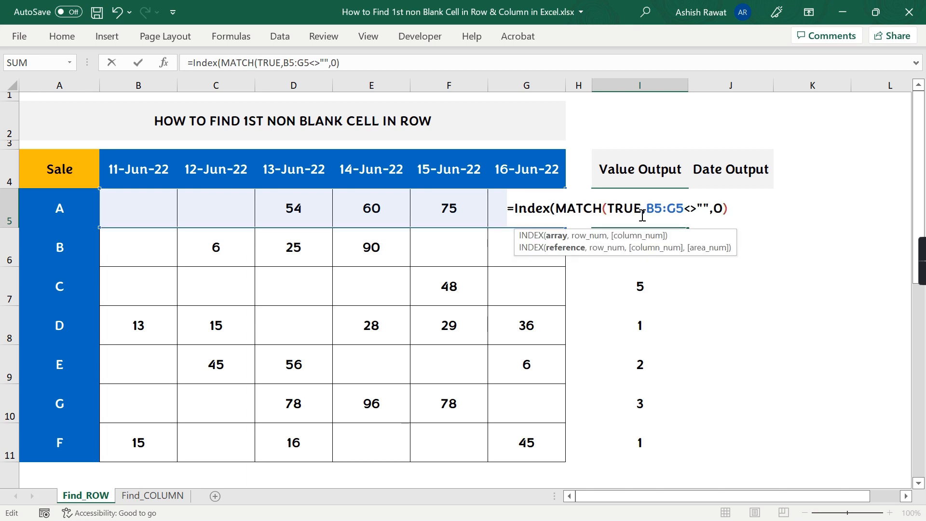
pyautogui.click(555, 208)
pyautogui.moveTo(136, 204); pyautogui.dragTo(532, 195)
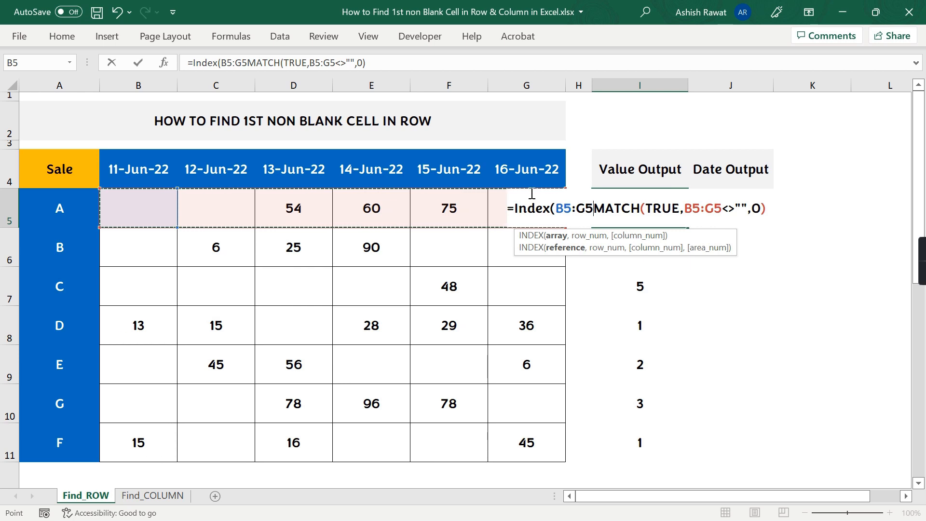
pyautogui.write(',')
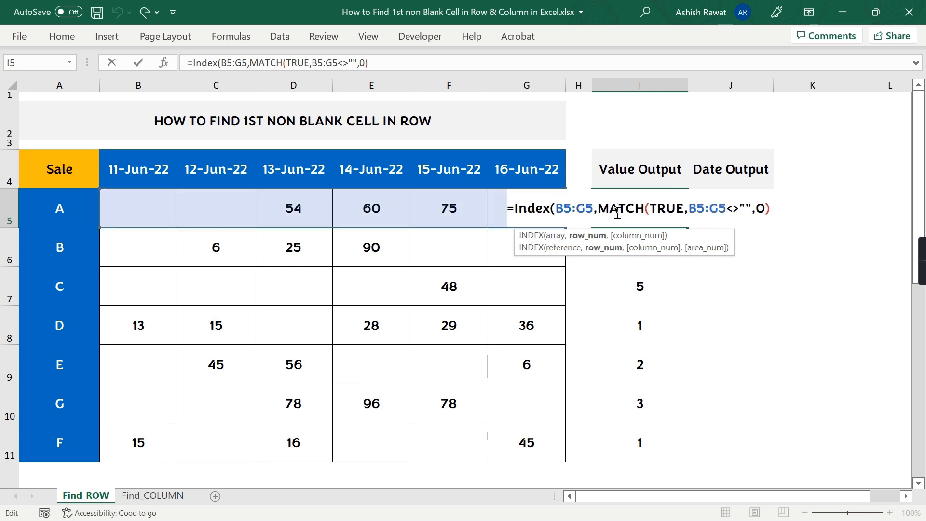
# Step: Close the INDEX formula in I5 after its MATCH argument and fill it down through I11
pyautogui.moveTo(602, 208); pyautogui.dragTo(780, 207)
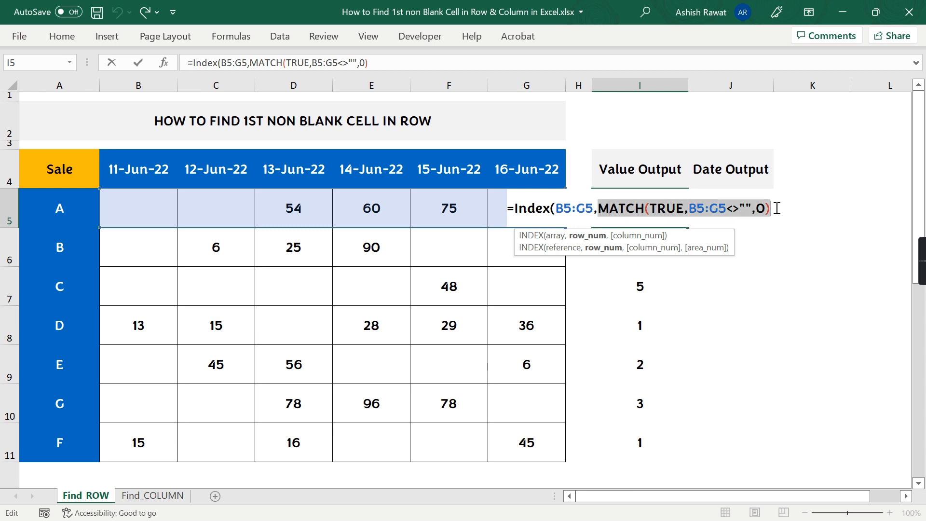
pyautogui.click(446, 67)
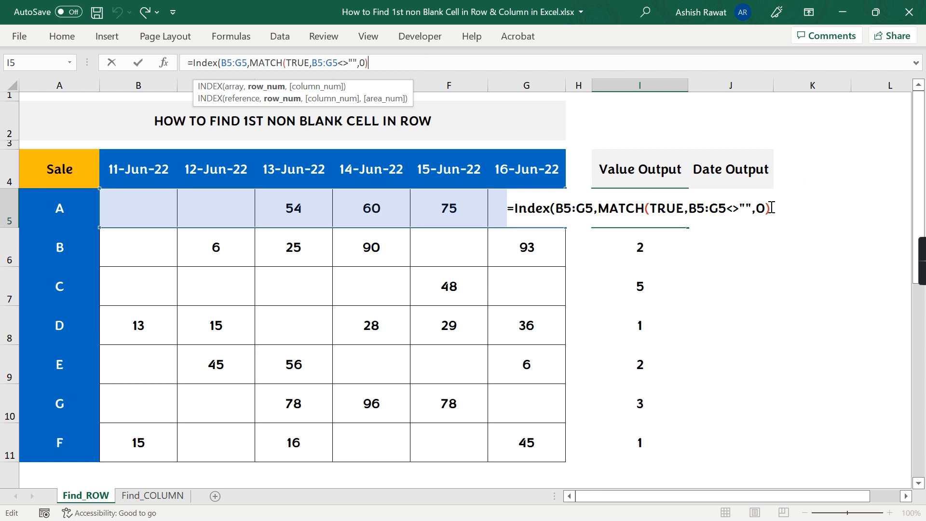
pyautogui.write(')')
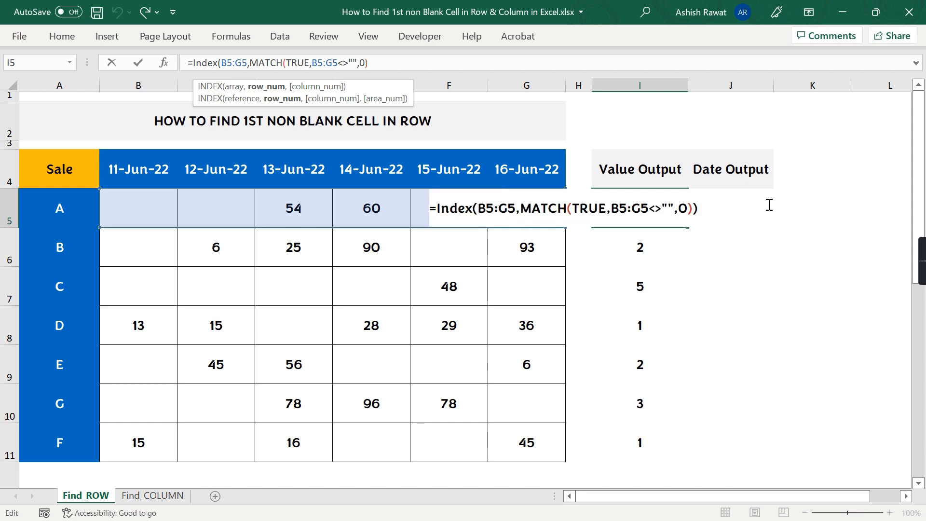
pyautogui.press('Return')
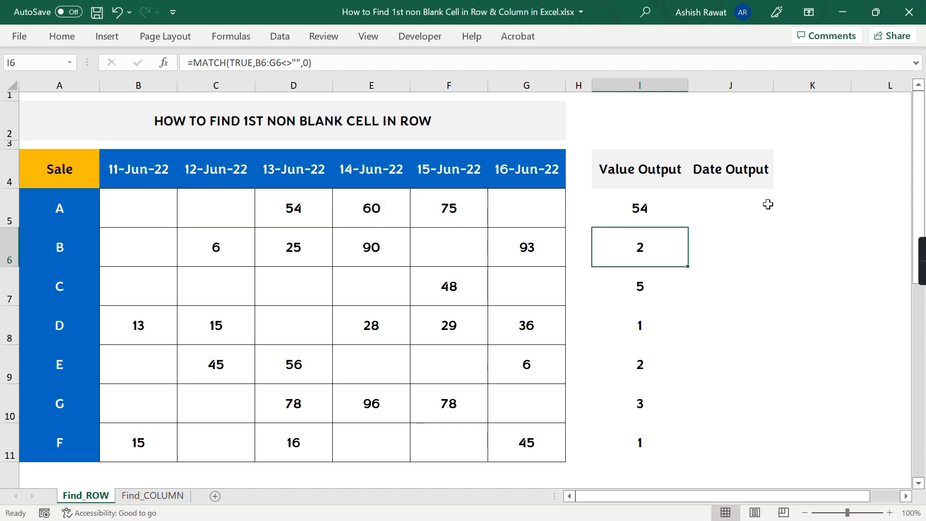
pyautogui.click(648, 213)
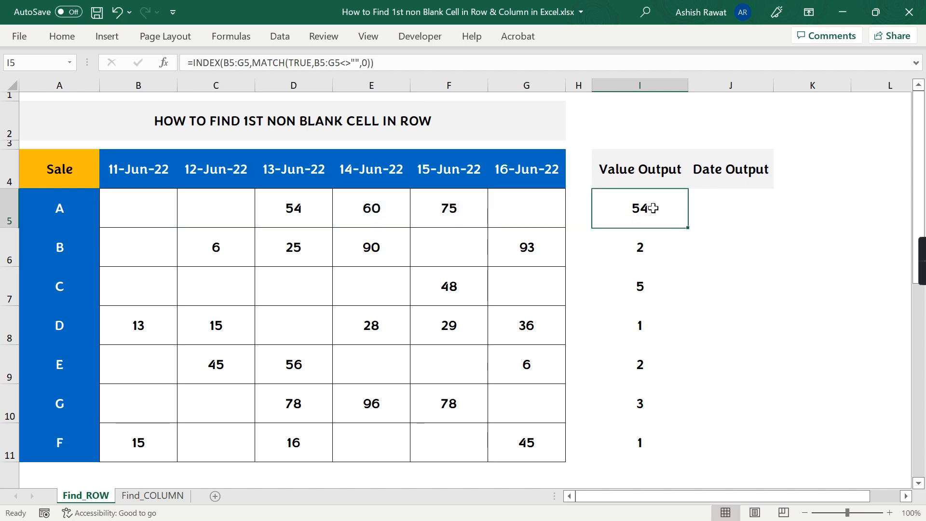
pyautogui.doubleClick(689, 227)
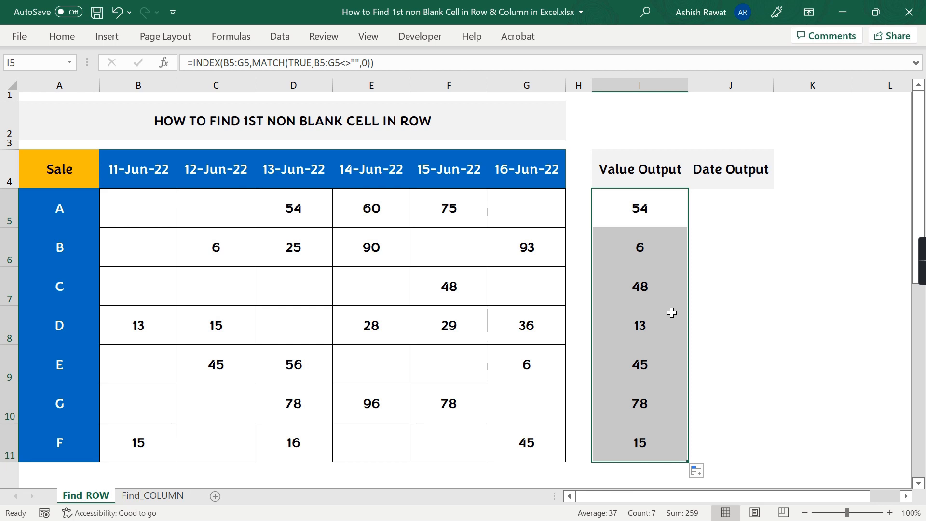
# Step: Examine which date headers line up with the first non-blank cells of rows A and B
pyautogui.click(718, 209)
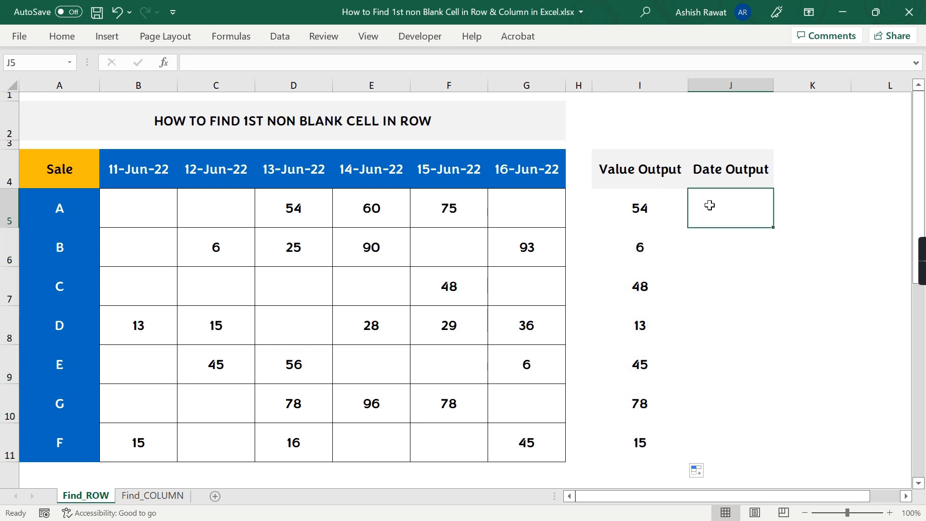
pyautogui.click(293, 215)
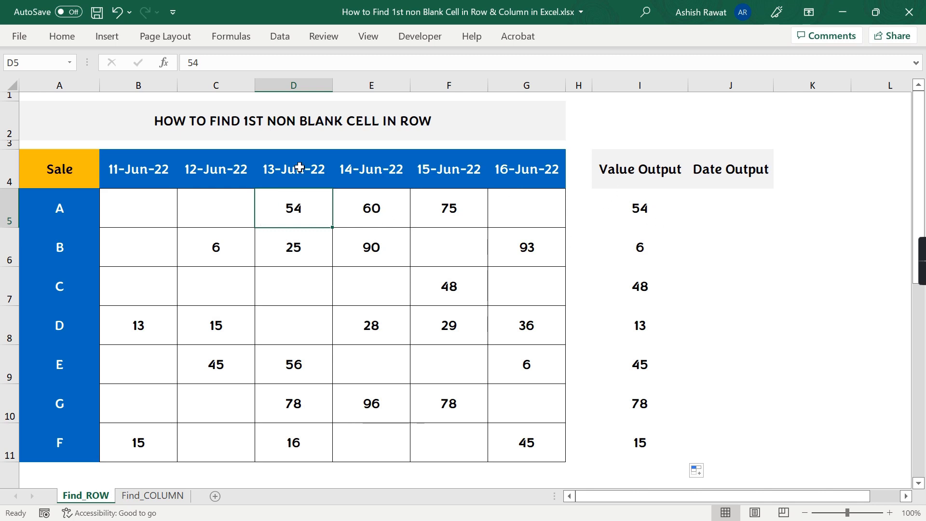
pyautogui.click(300, 164)
pyautogui.click(53, 215)
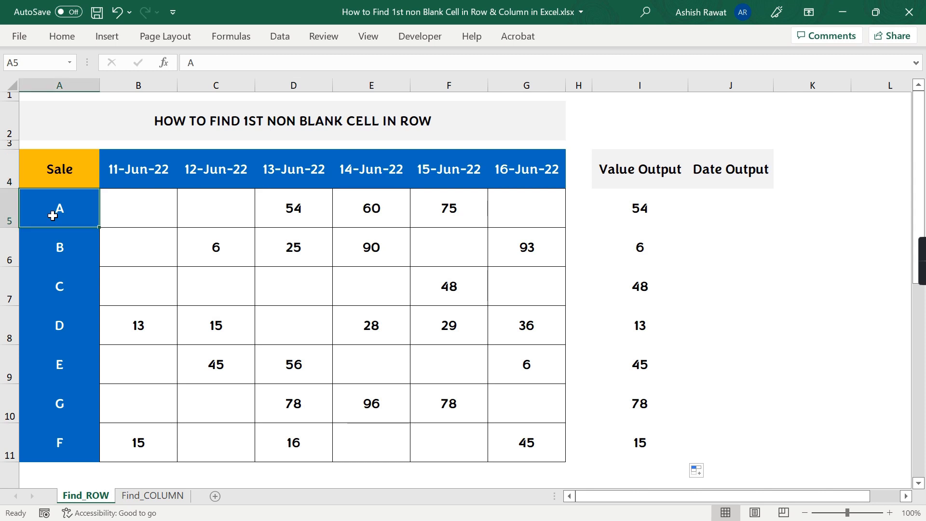
pyautogui.click(58, 246)
pyautogui.click(186, 246)
pyautogui.moveTo(200, 176); pyautogui.dragTo(207, 241)
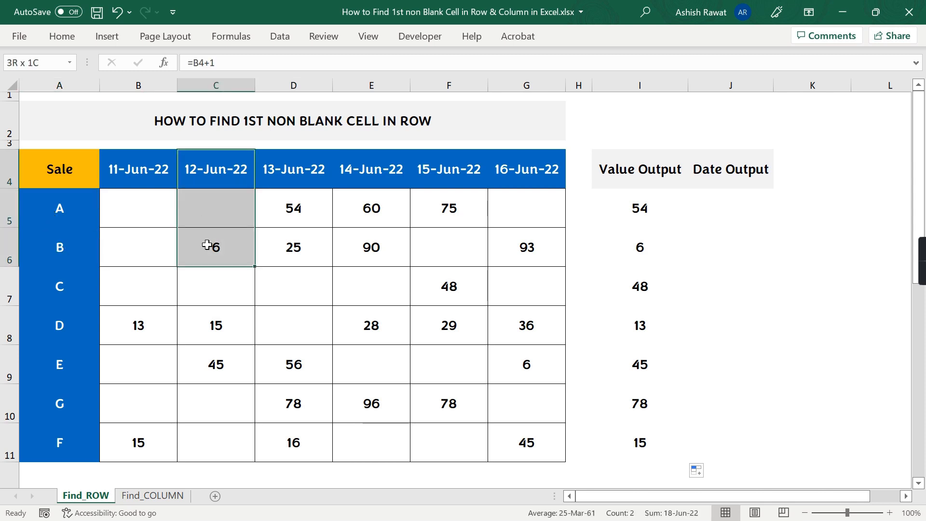
pyautogui.keyDown('ctrl'); pyautogui.moveTo(58, 252); pyautogui.dragTo(212, 249); pyautogui.keyUp('ctrl')
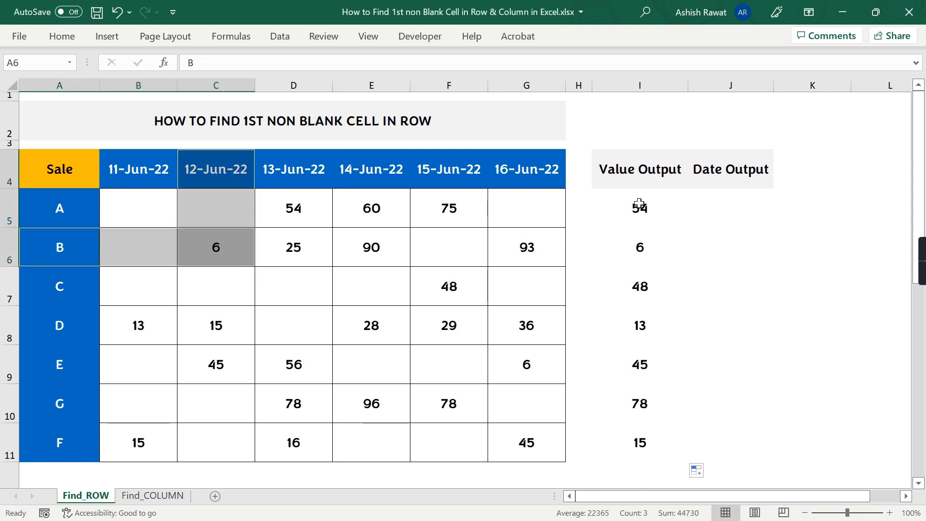
# Step: Enter =MATCH(True,B5:G5<>"",0) in J5 under Date Output
pyautogui.click(732, 203)
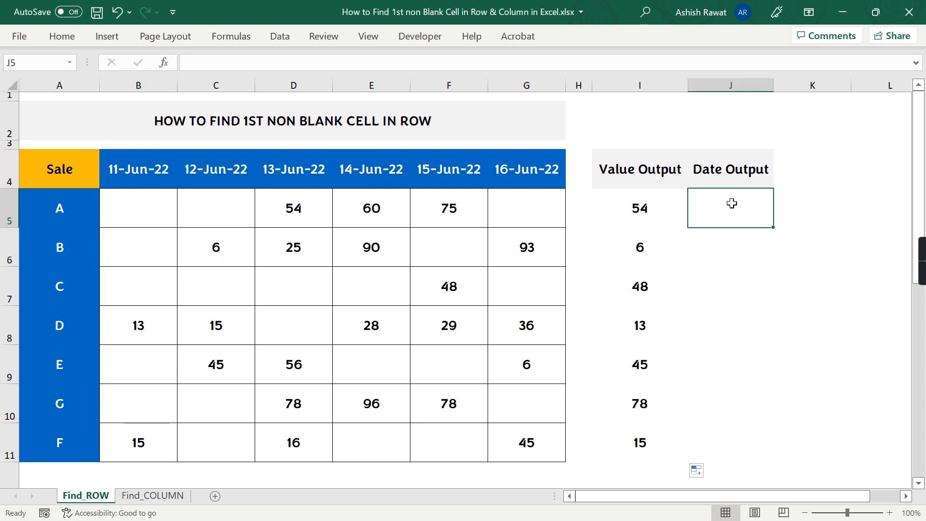
pyautogui.write('=Match')
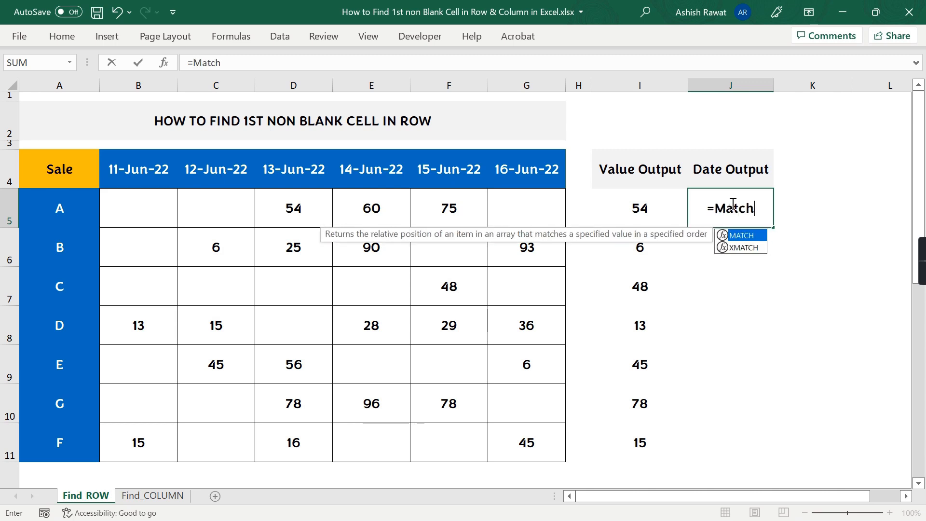
pyautogui.press('Tab')
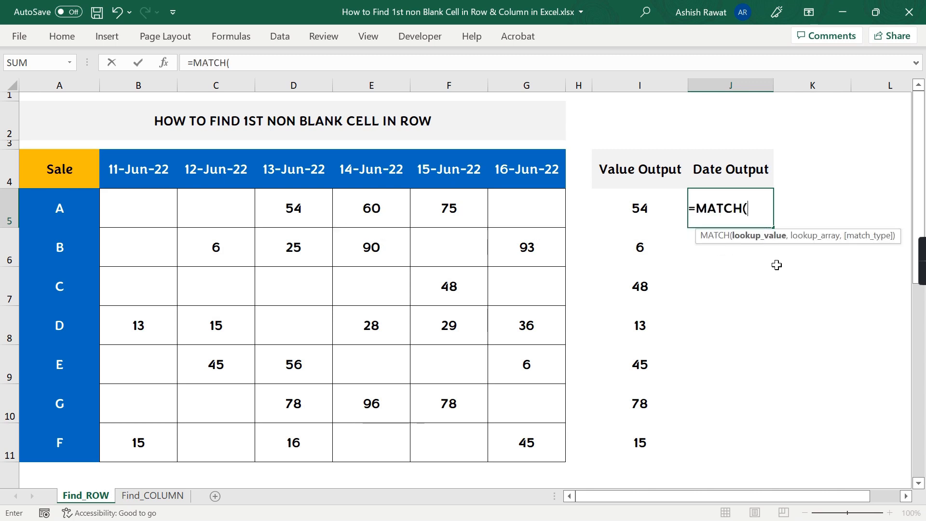
pyautogui.write('True')
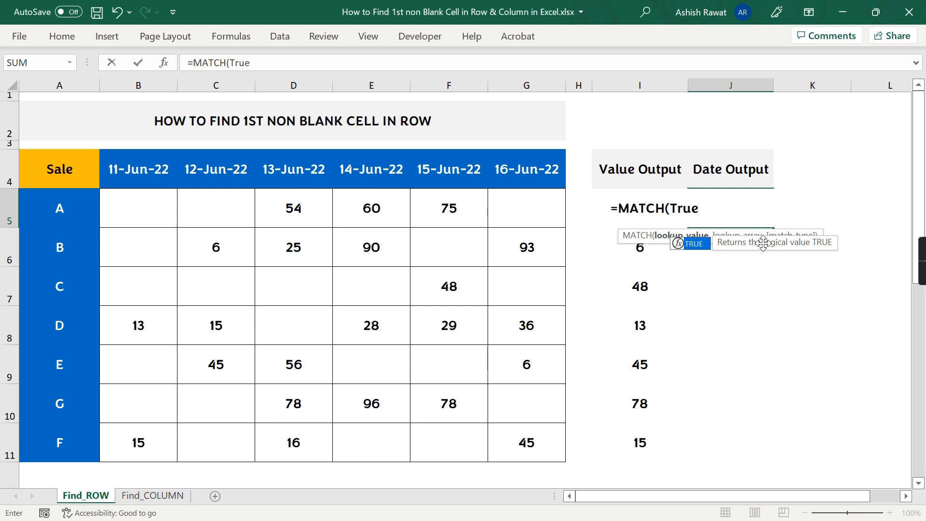
pyautogui.write(',')
pyautogui.moveTo(115, 213); pyautogui.dragTo(505, 205)
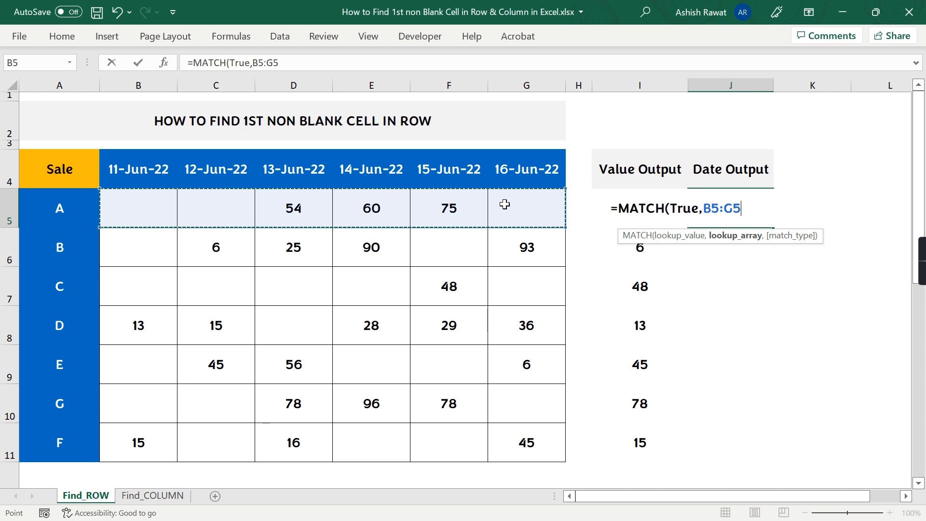
pyautogui.write('<>')
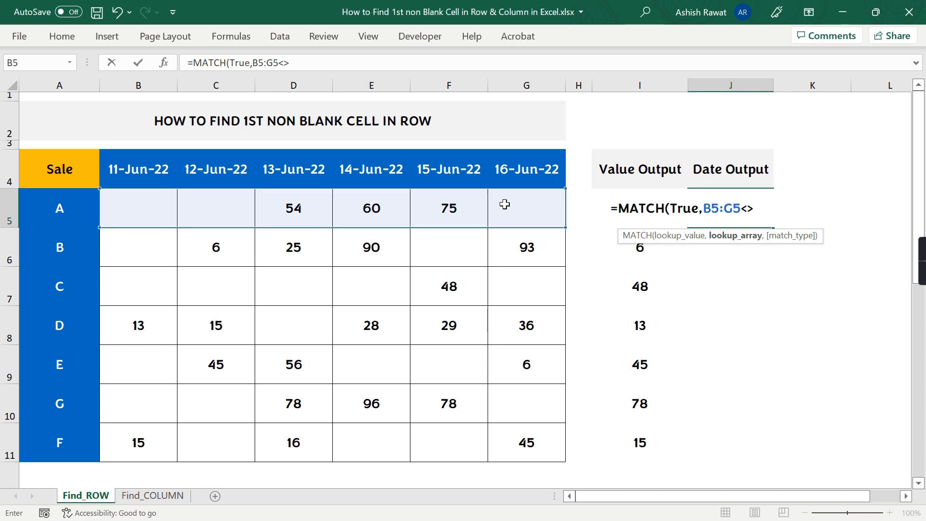
pyautogui.write('"",')
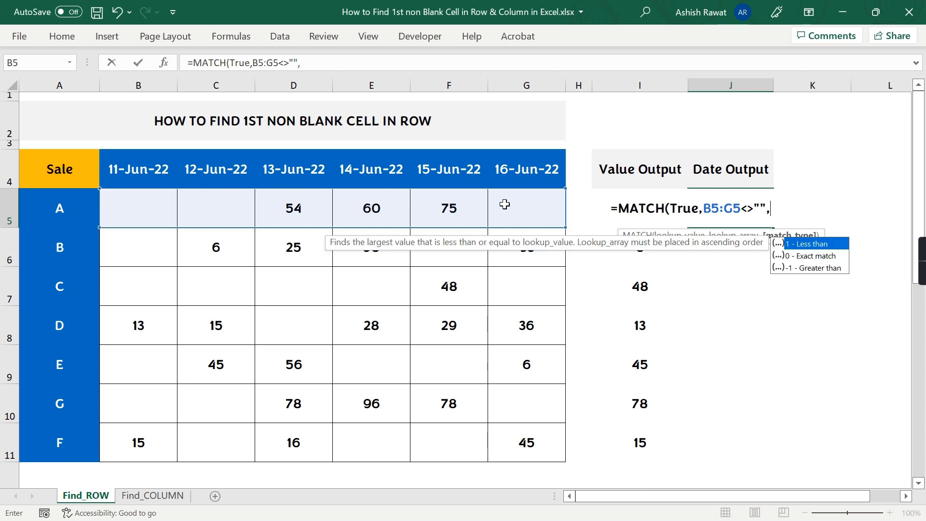
pyautogui.write('0)')
pyautogui.press('Return')
# Step: Nest the MATCH formula in J5 inside an INDEX function with the absolute date header range $B$4:$G$4 as the array
pyautogui.press('F2')
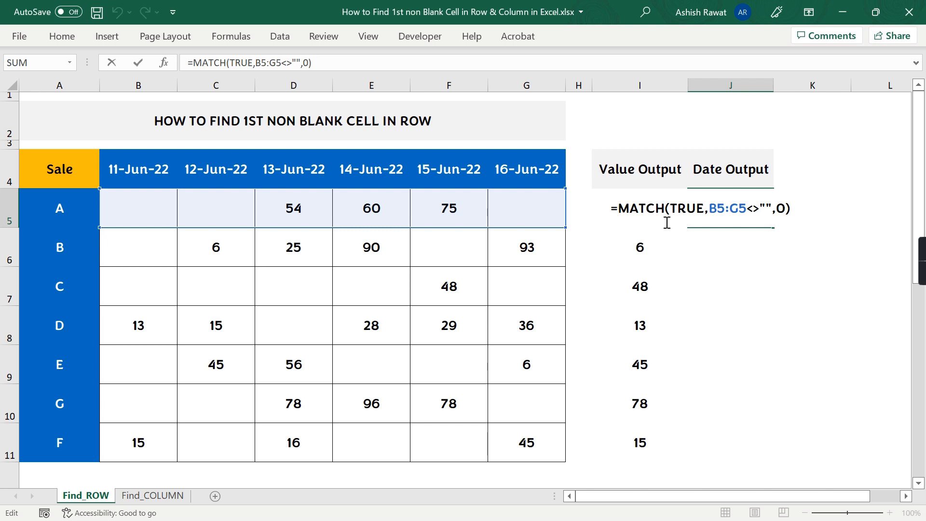
pyautogui.write('Index')
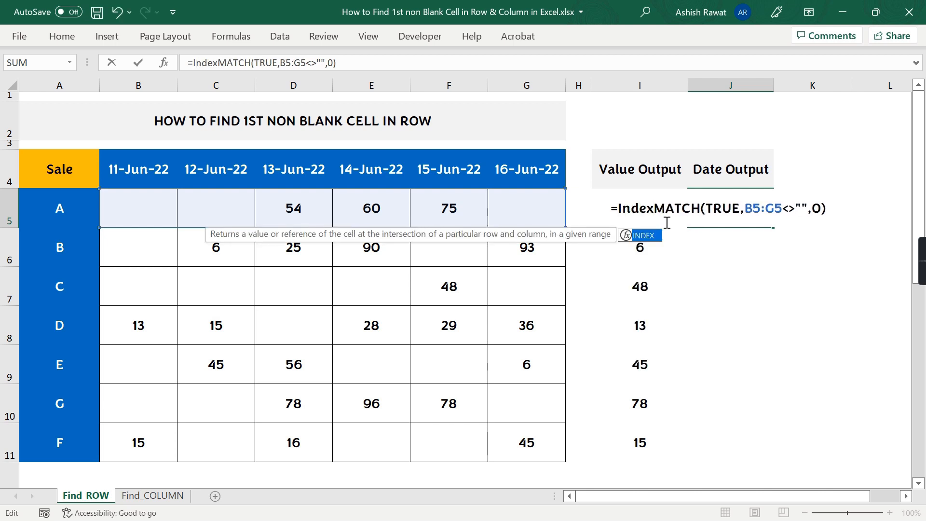
pyautogui.write('(')
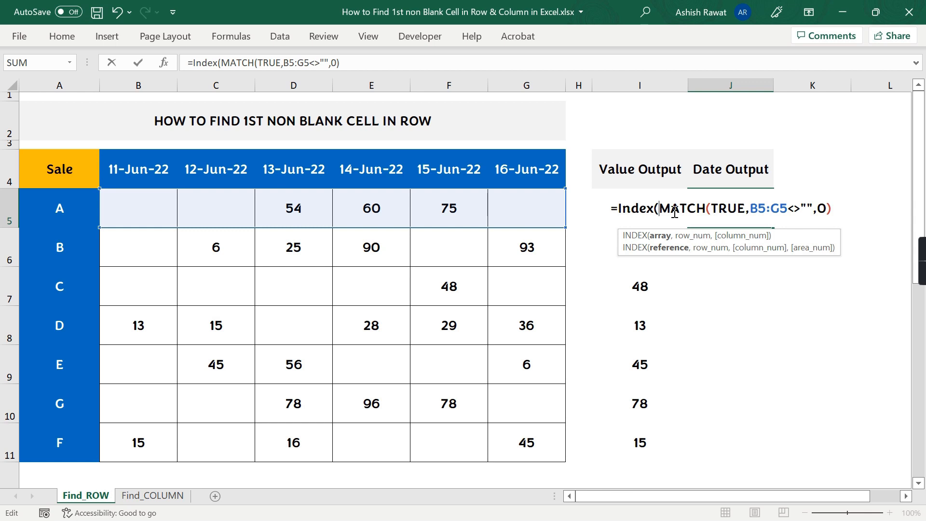
pyautogui.moveTo(660, 208); pyautogui.dragTo(862, 210)
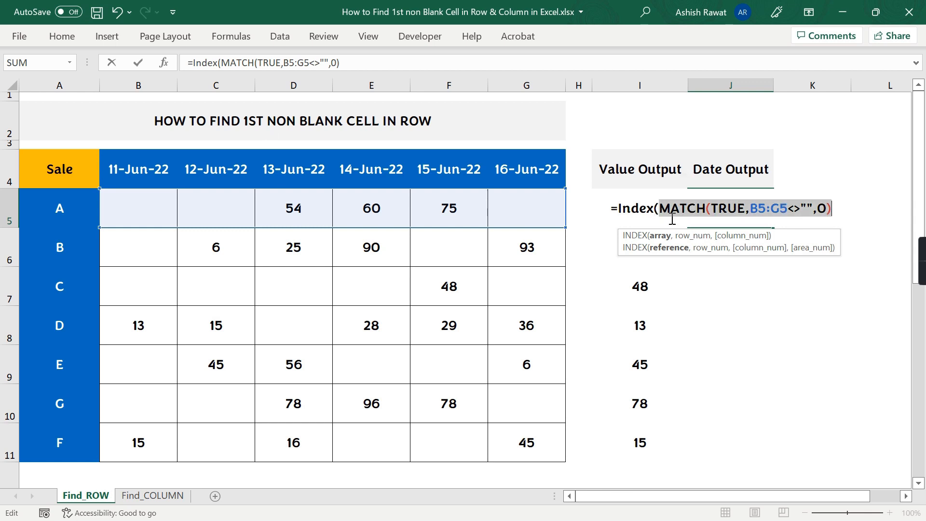
pyautogui.click(660, 209)
pyautogui.press('F2')
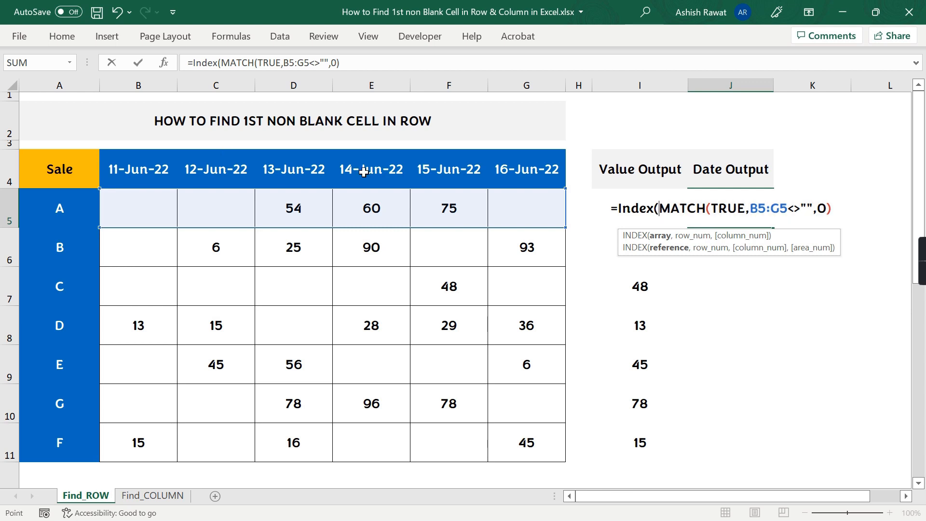
pyautogui.moveTo(139, 169); pyautogui.dragTo(533, 171)
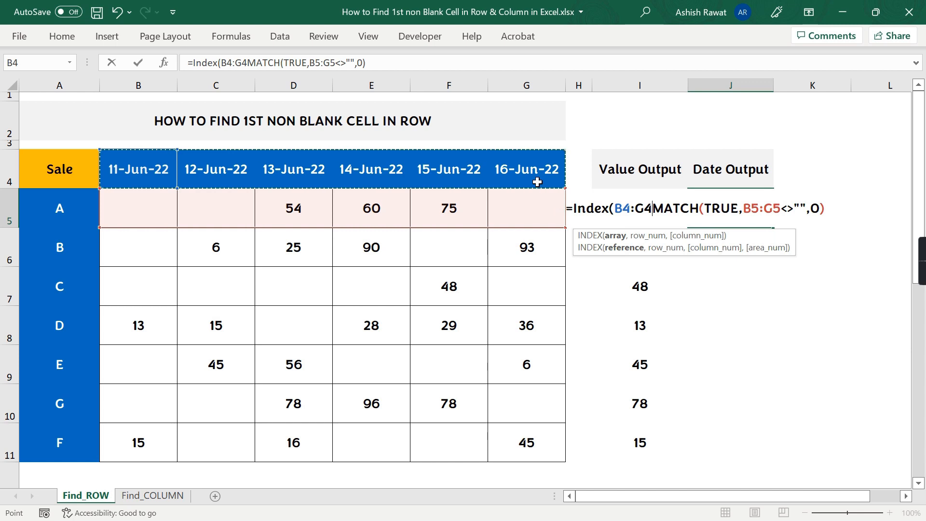
pyautogui.press('F4')
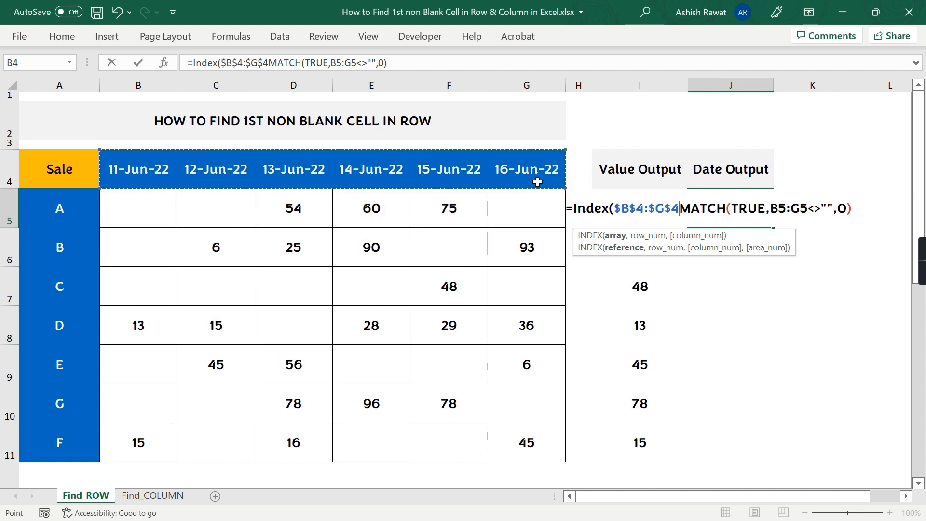
pyautogui.write(',')
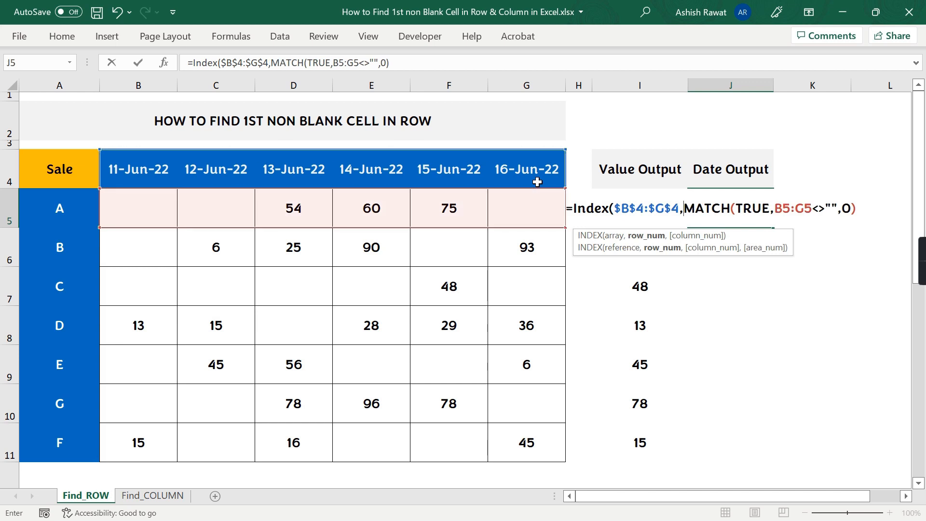
# Step: Close the INDEX formula in J5 and fill it down through J11
pyautogui.click(464, 64)
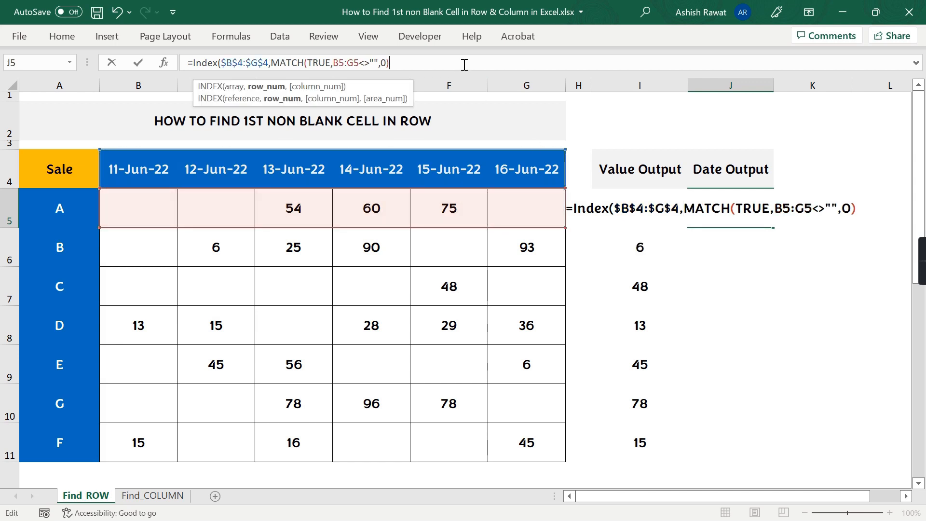
pyautogui.write(')')
pyautogui.press('Return')
pyautogui.click(769, 223)
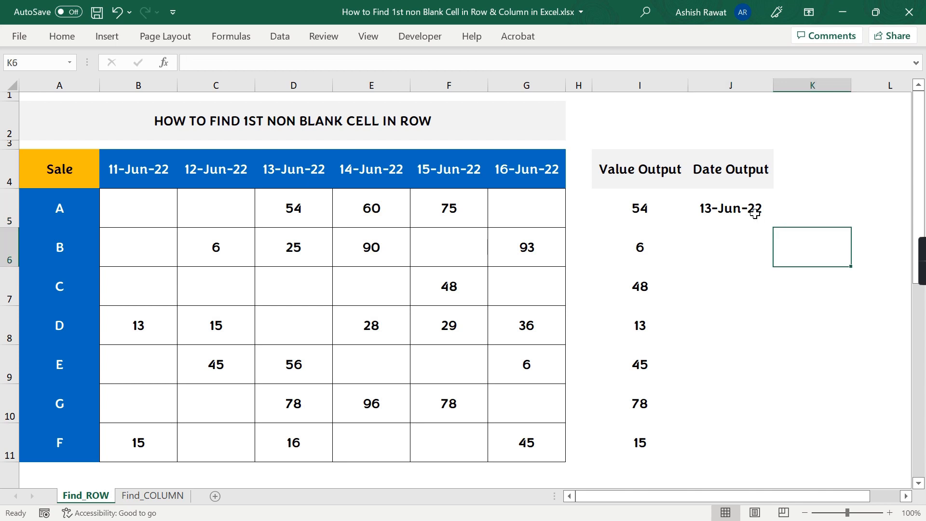
pyautogui.click(770, 223)
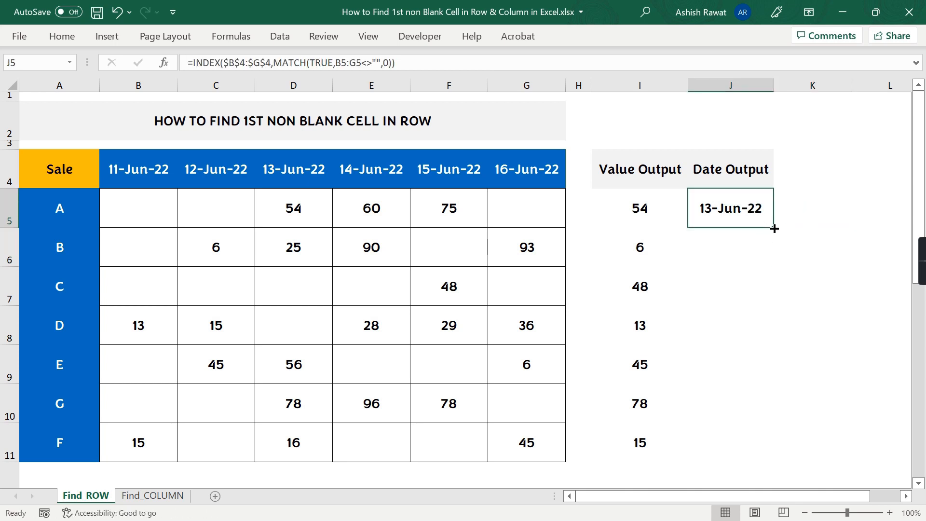
pyautogui.doubleClick(773, 227)
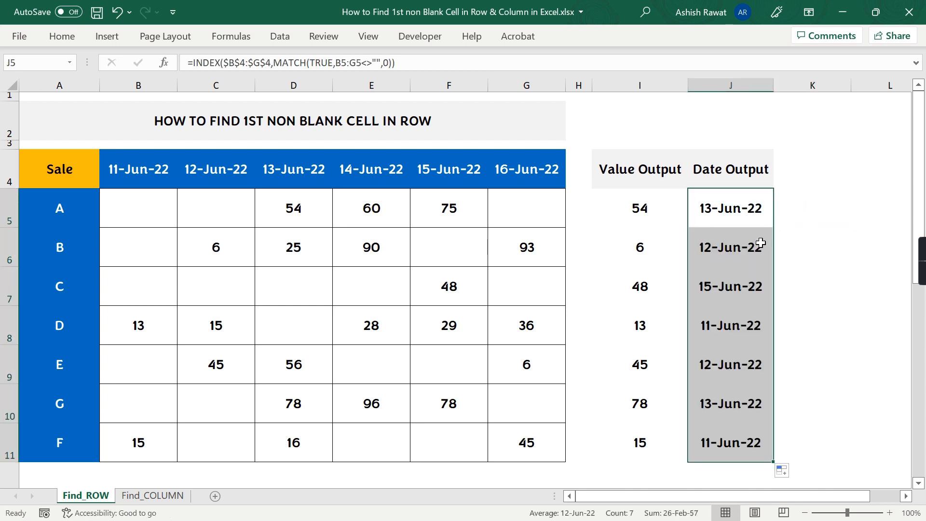
# Step: Check the Date Output of rows G and F against the date headers of their first non-blank cells
pyautogui.click(51, 404)
pyautogui.keyDown('ctrl'); pyautogui.click(307, 404); pyautogui.keyUp('ctrl')
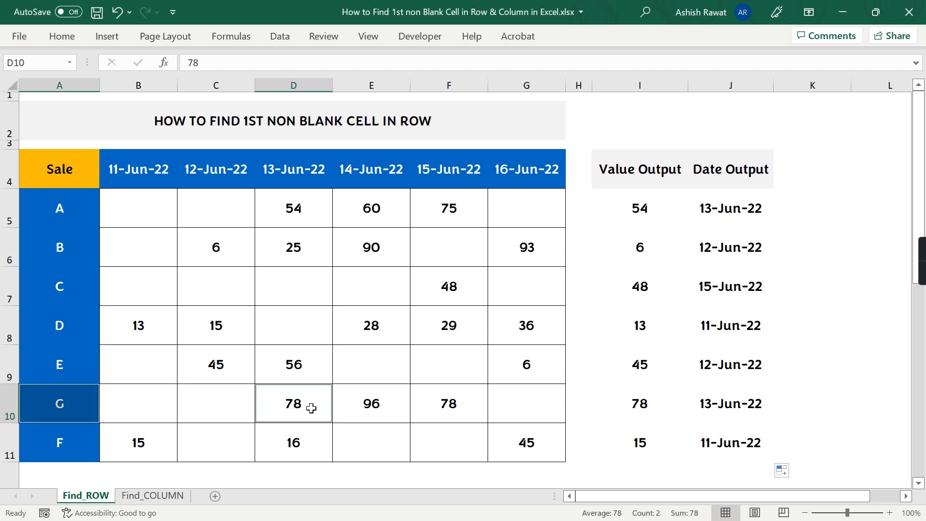
pyautogui.keyDown('ctrl'); pyautogui.click(292, 174); pyautogui.keyUp('ctrl')
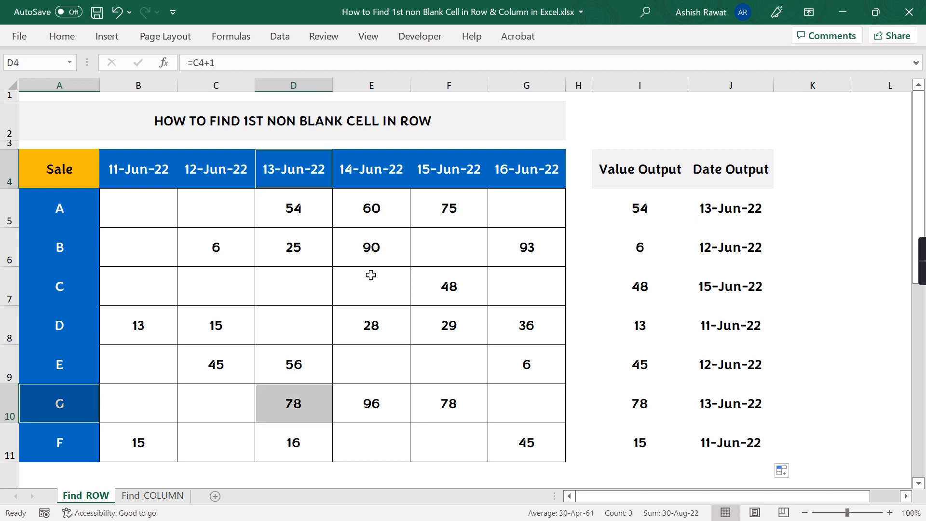
pyautogui.click(736, 400)
pyautogui.click(56, 437)
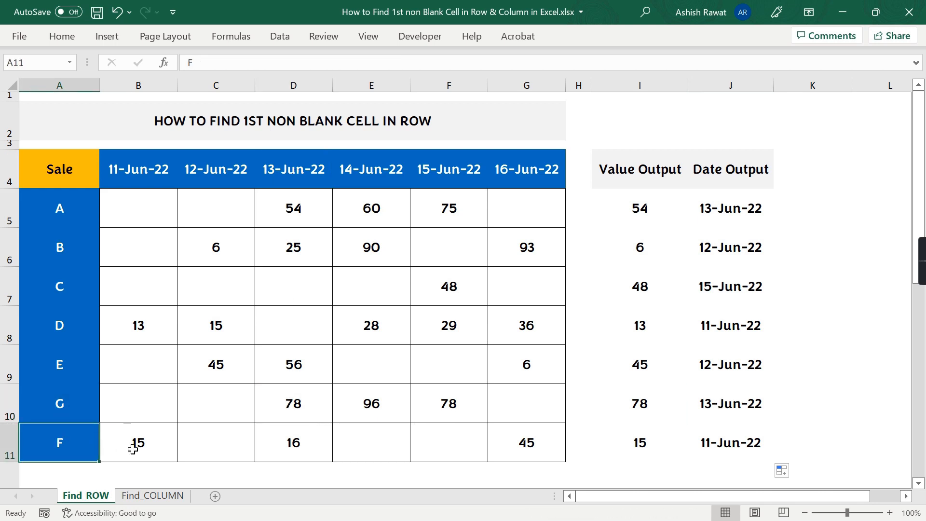
pyautogui.click(722, 442)
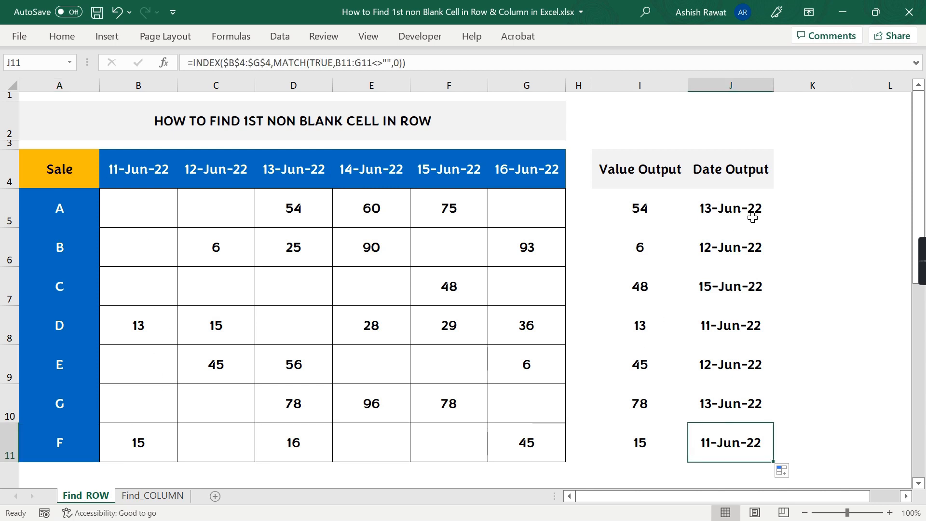
# Step: Apply the custom number format dd-mmm-yy to the Date Output cells J5:J11
pyautogui.moveTo(742, 209); pyautogui.dragTo(740, 422)
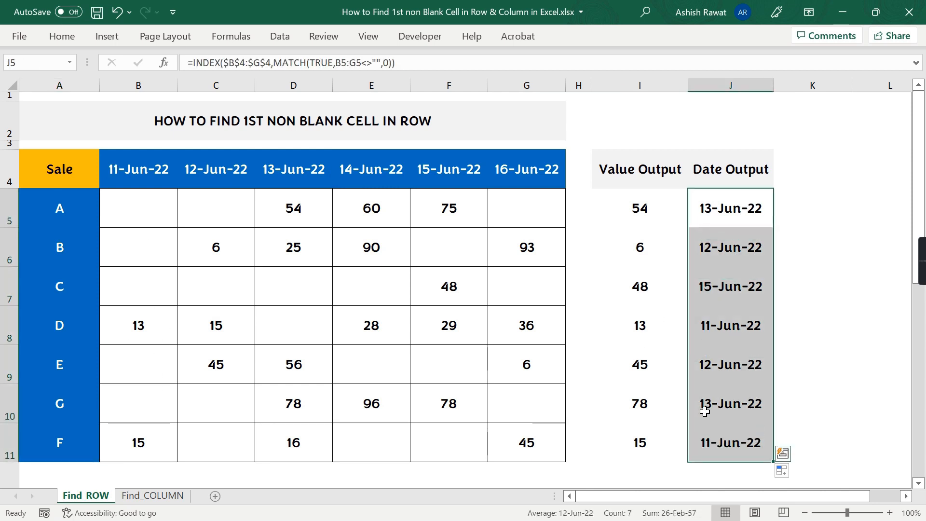
pyautogui.rightClick(754, 410)
pyautogui.click(802, 444)
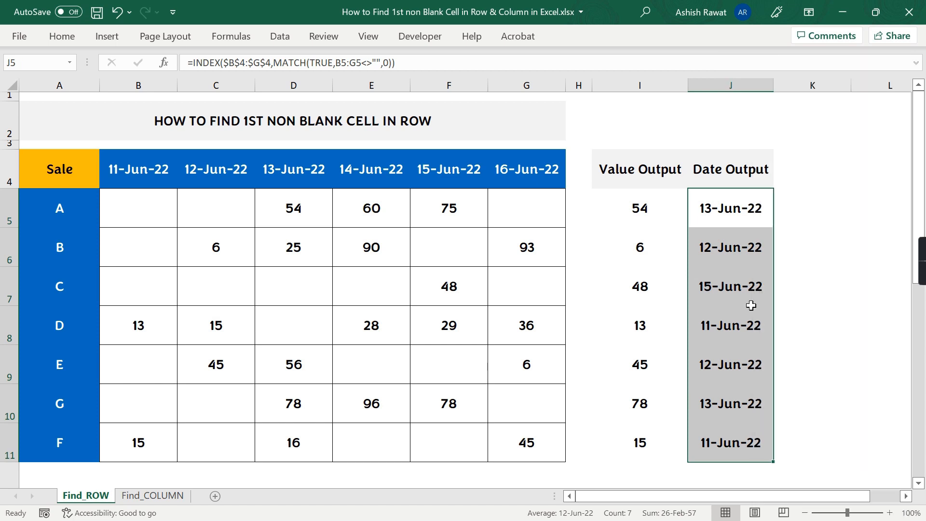
pyautogui.moveTo(708, 260); pyautogui.dragTo(664, 261)
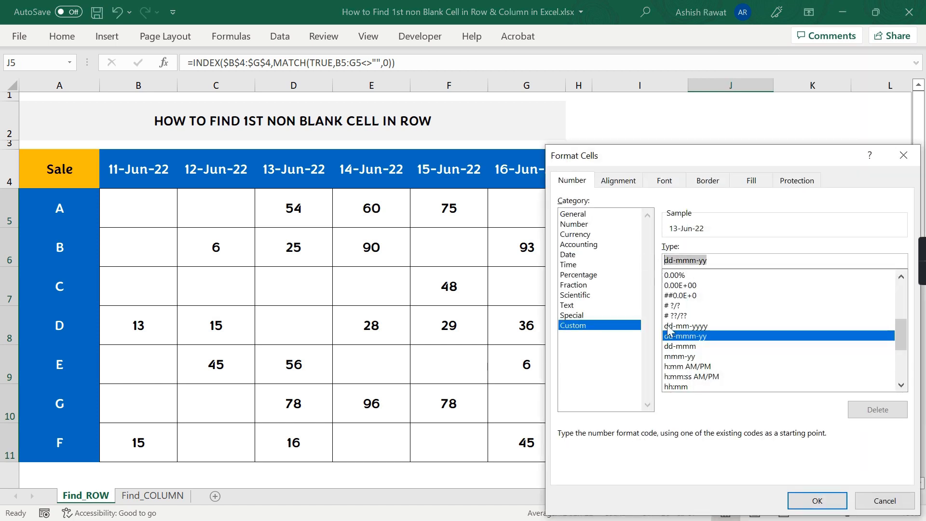
pyautogui.click(803, 502)
pyautogui.click(751, 309)
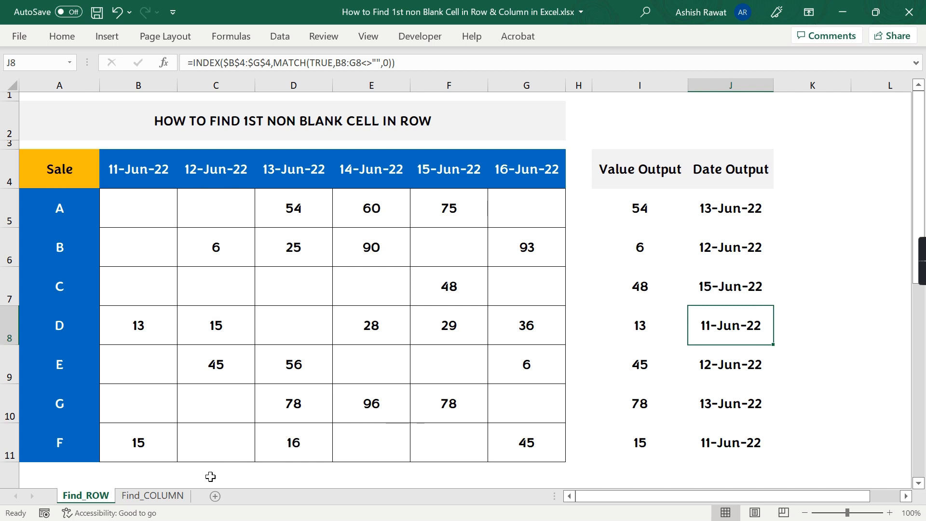
# Step: Open the Find_COLUMN sheet and examine its sales table, dates and the first non-blank cell under product A
pyautogui.click(164, 496)
pyautogui.moveTo(40, 174); pyautogui.dragTo(624, 346)
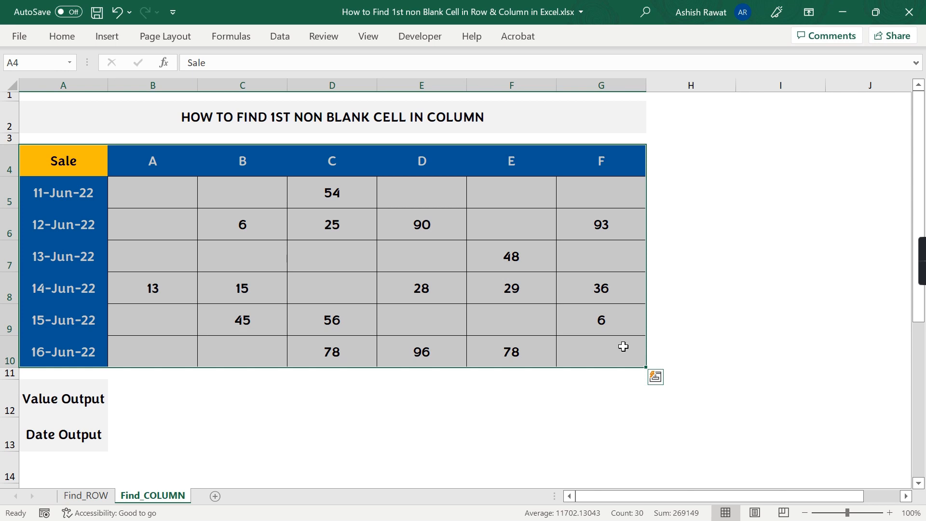
pyautogui.moveTo(168, 157); pyautogui.dragTo(589, 143)
pyautogui.moveTo(64, 192); pyautogui.dragTo(170, 339)
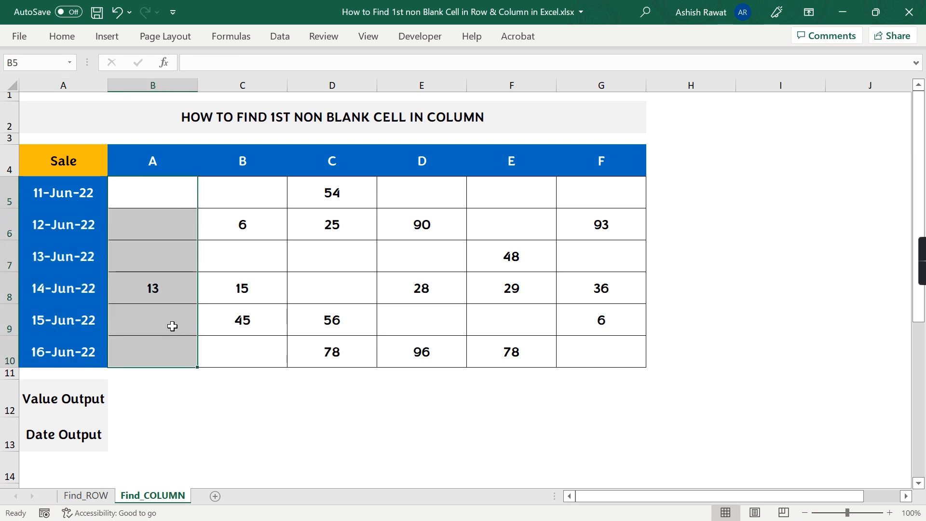
pyautogui.click(161, 287)
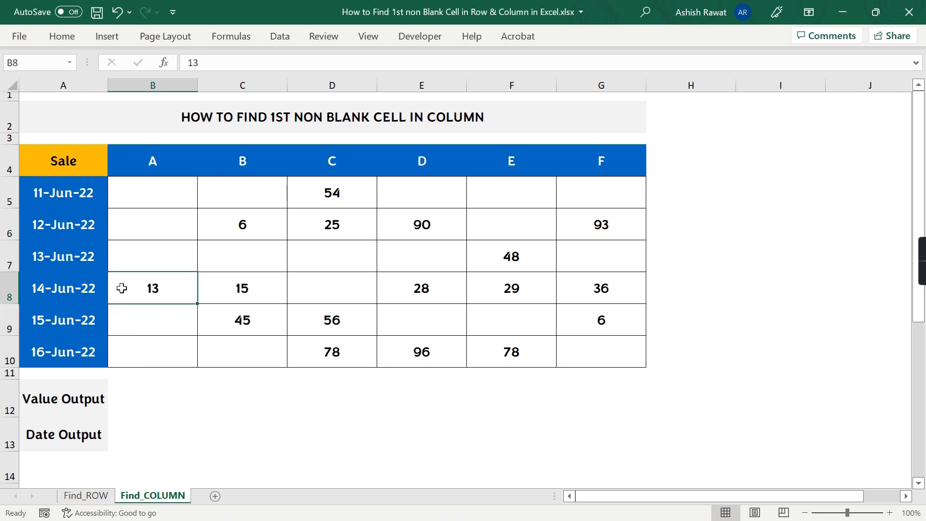
# Step: Enter =MATCH(False,B5:B10="",0) in B12 beside Value Output
pyautogui.click(140, 400)
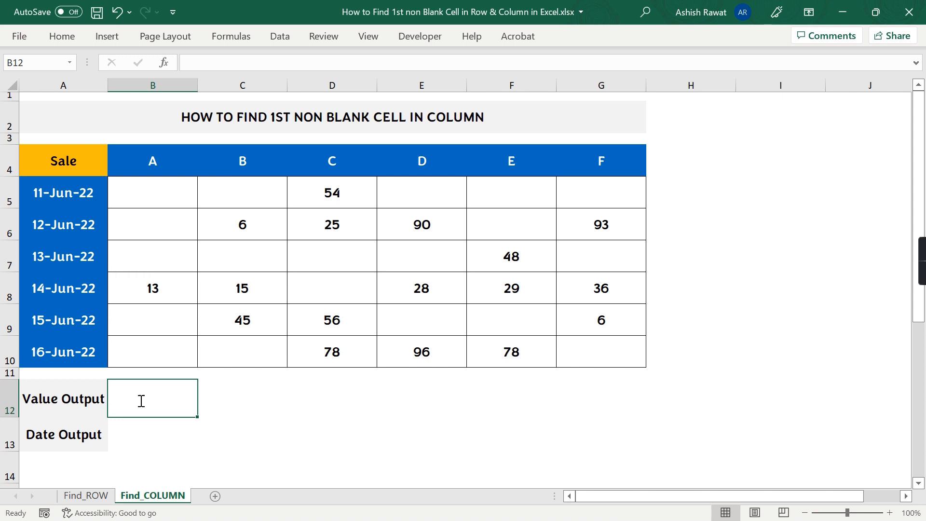
pyautogui.write('=Match')
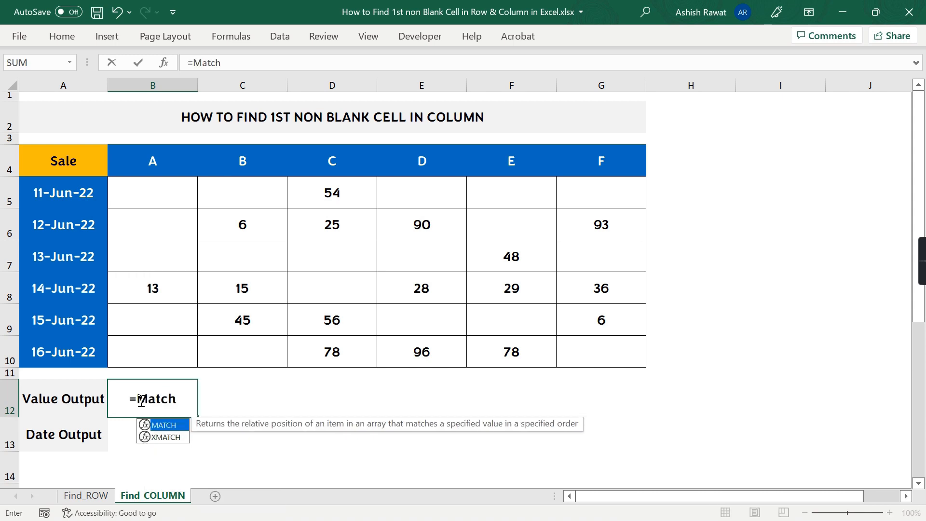
pyautogui.press('Tab')
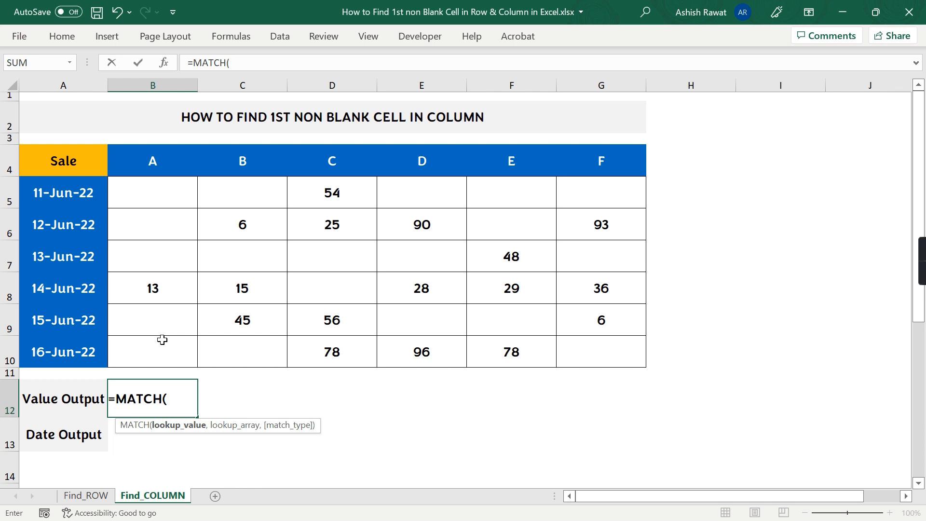
pyautogui.write('Fals')
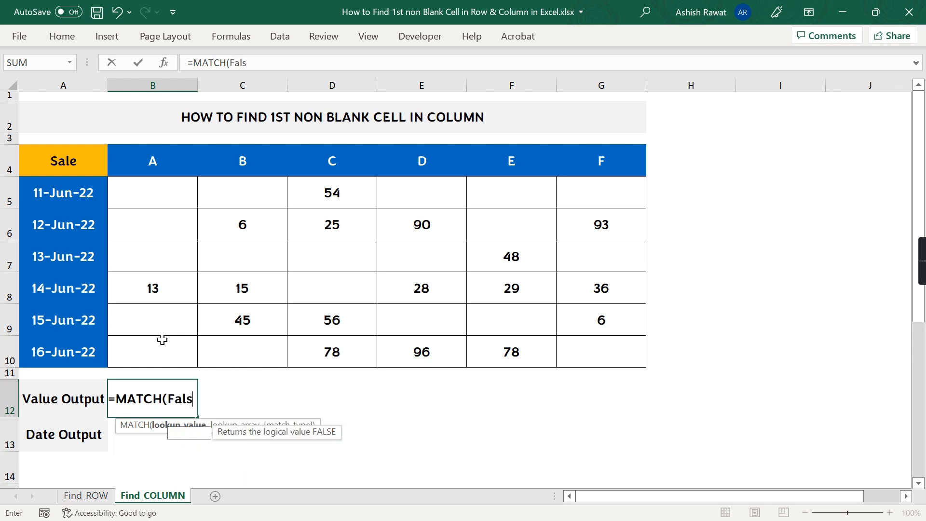
pyautogui.write('e,')
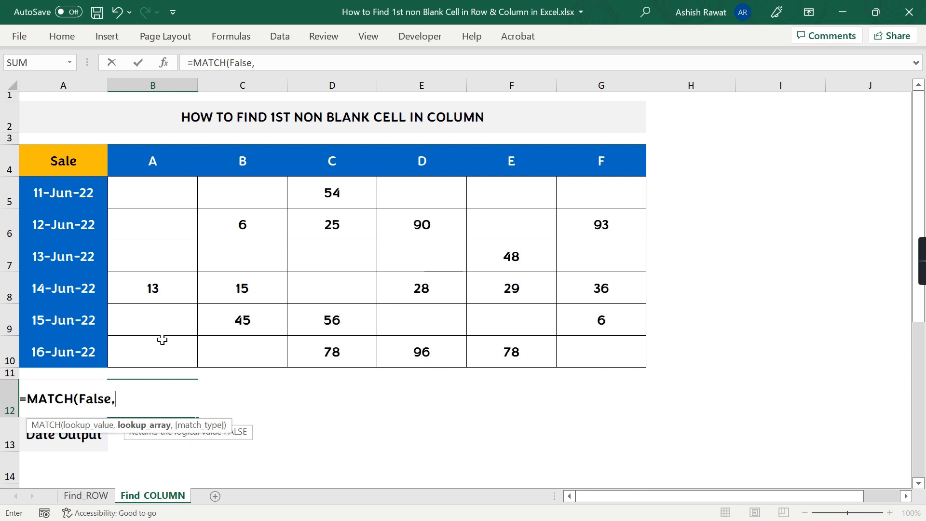
pyautogui.moveTo(147, 184); pyautogui.dragTo(155, 351)
pyautogui.write('=""')
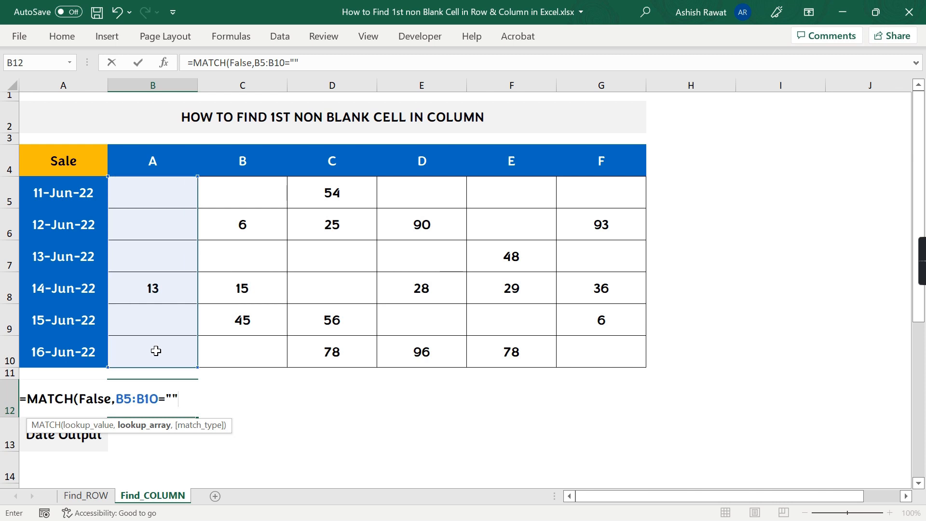
pyautogui.write(',0)')
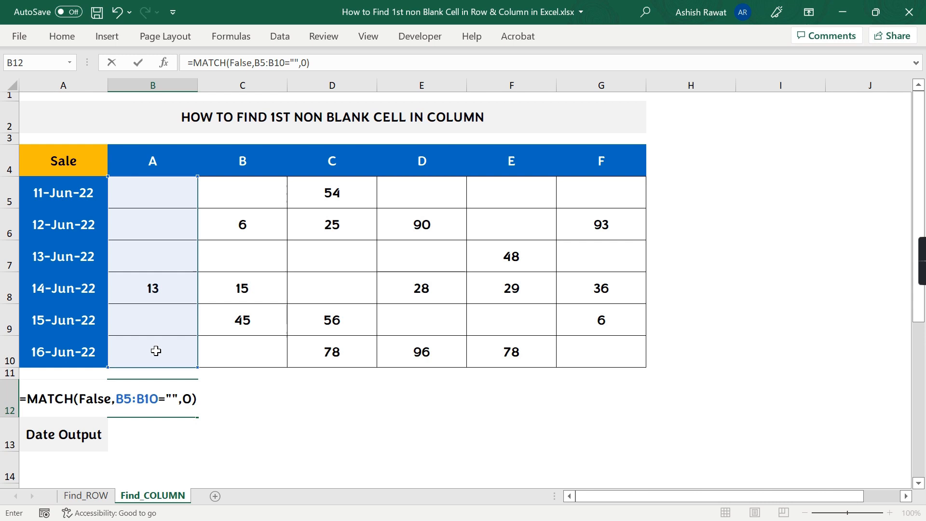
pyautogui.hotkey('ctrl', 'Return')
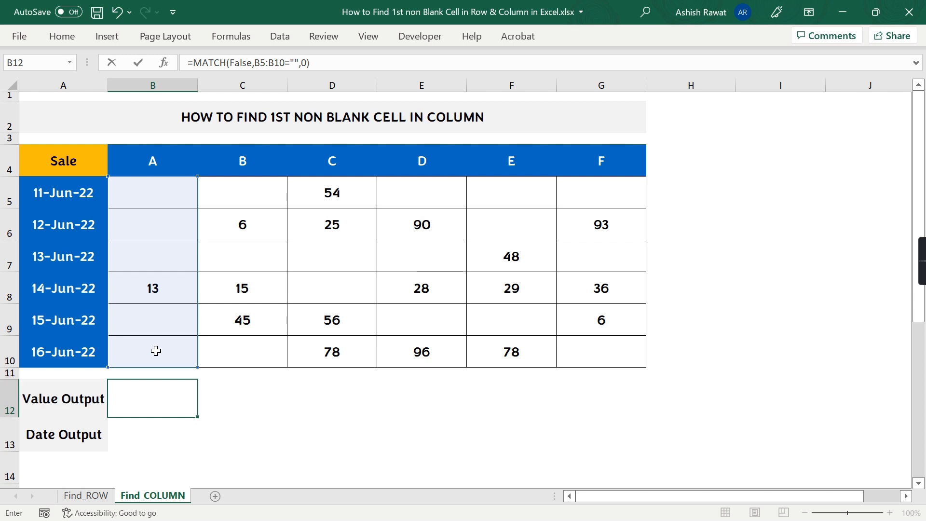
# Step: Evaluate the B5:B10="" argument inside B12's MATCH formula to inspect its logical array, leaving the formula as entered
pyautogui.moveTo(155, 190); pyautogui.dragTo(155, 289)
pyautogui.doubleClick(162, 400)
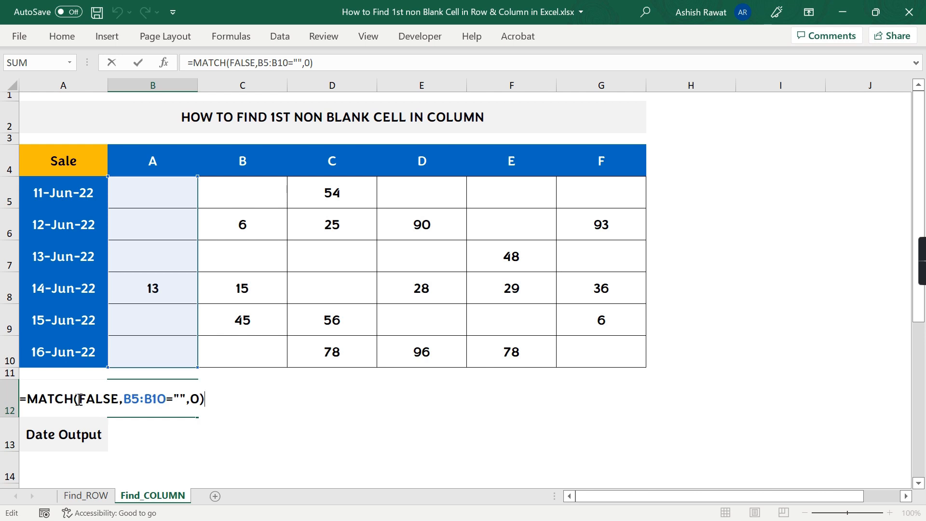
pyautogui.moveTo(79, 400); pyautogui.dragTo(185, 396)
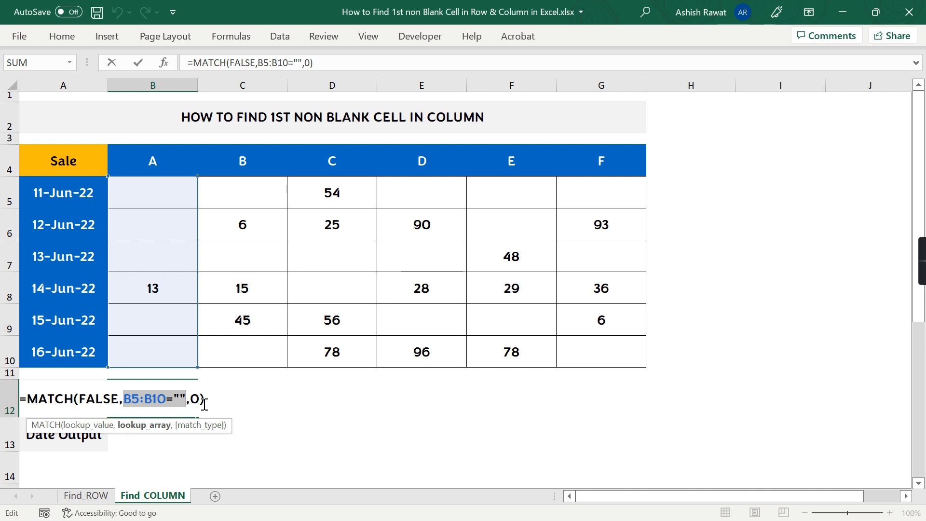
pyautogui.press('F9')
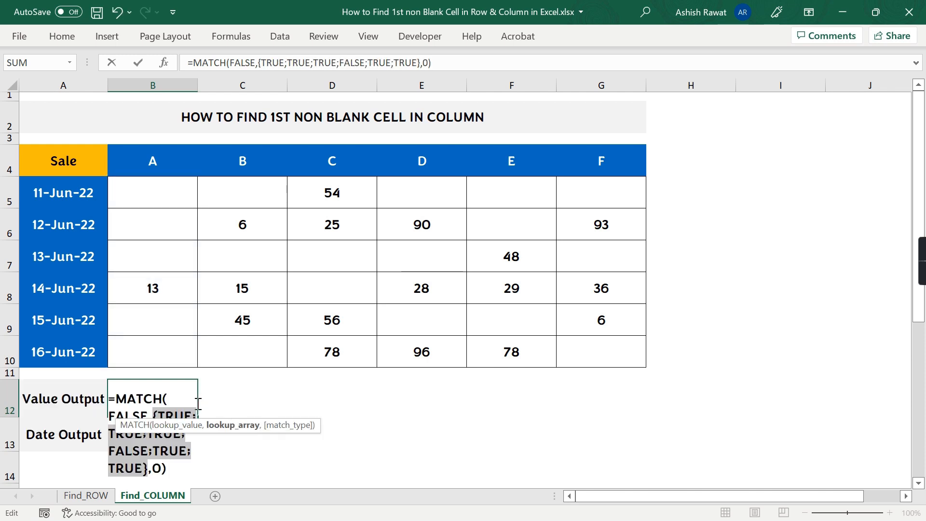
pyautogui.click(166, 415)
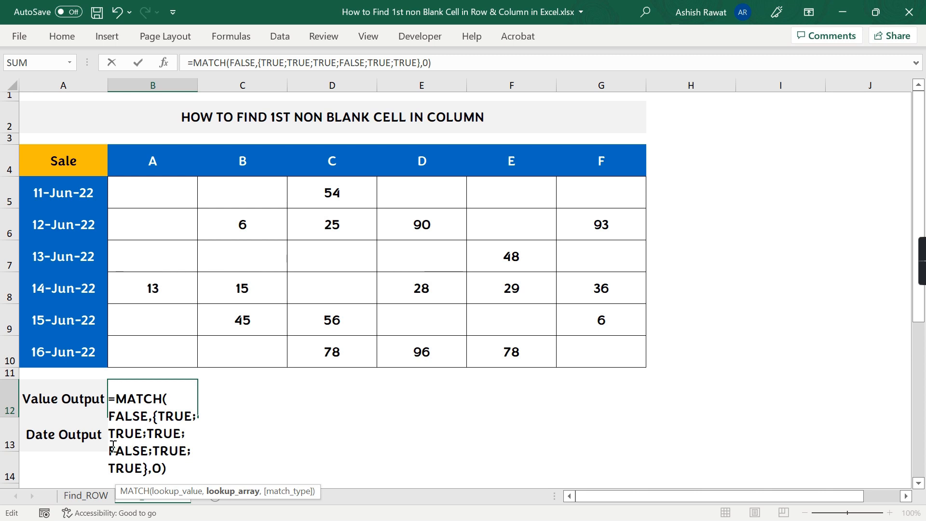
pyautogui.moveTo(109, 449); pyautogui.dragTo(148, 450)
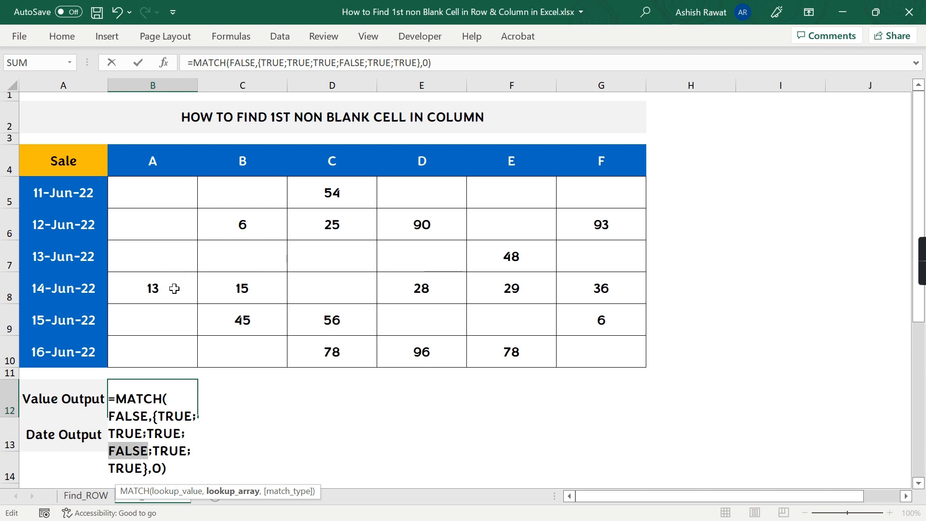
pyautogui.hotkey('ctrl', 'z')
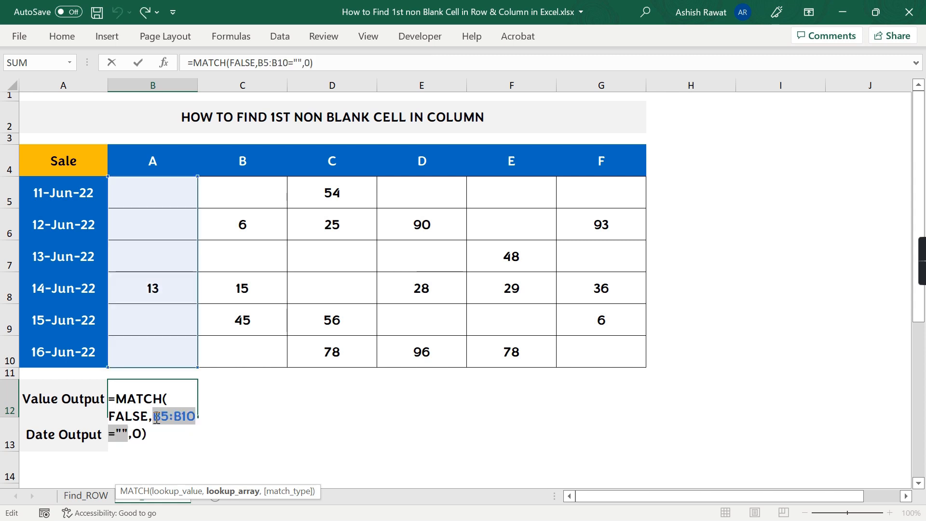
pyautogui.press('F9')
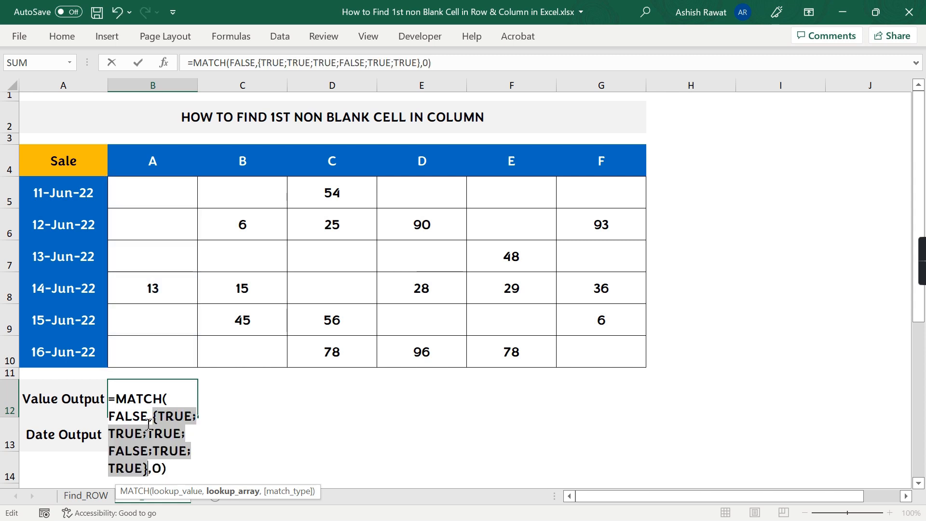
pyautogui.hotkey('ctrl', 'z')
pyautogui.press('Escape')
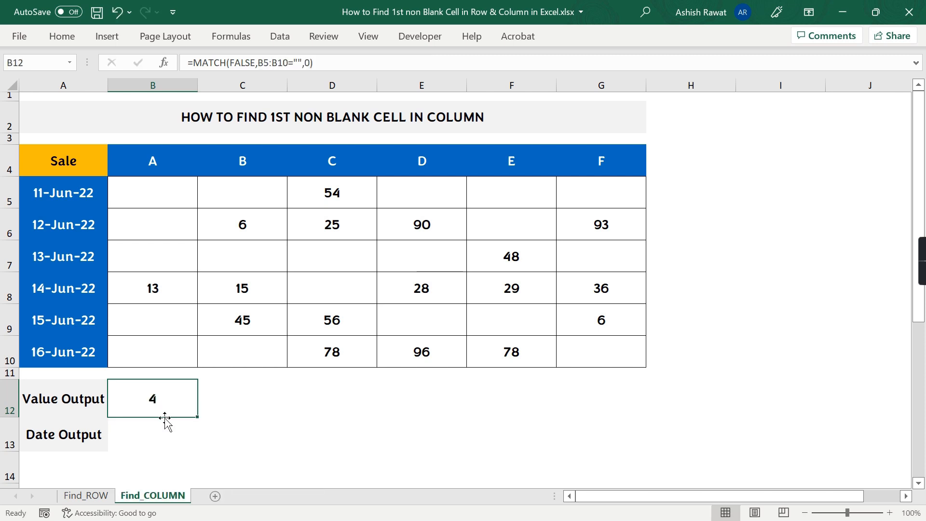
# Step: Nest the MATCH formula in B12 inside an INDEX function with B5:B10 as the array
pyautogui.doubleClick(165, 414)
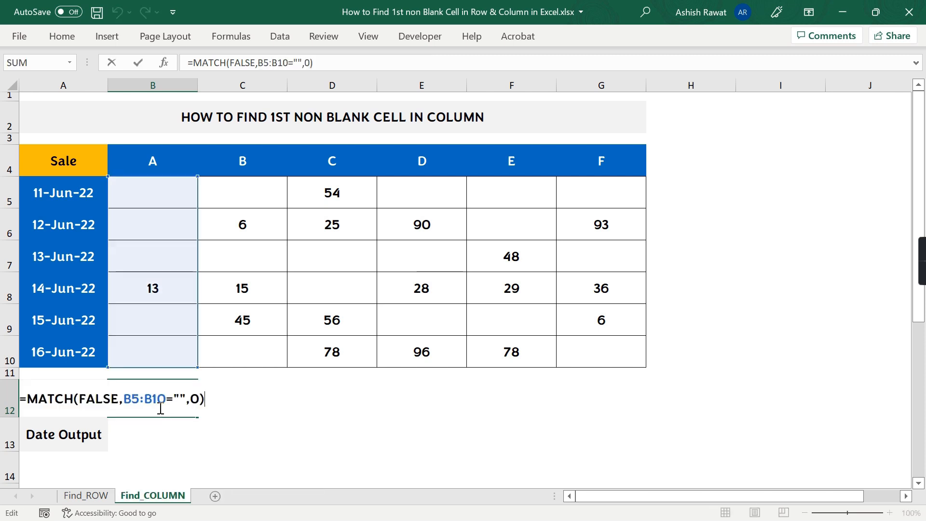
pyautogui.click(32, 397)
pyautogui.write('inde')
pyautogui.press('Tab')
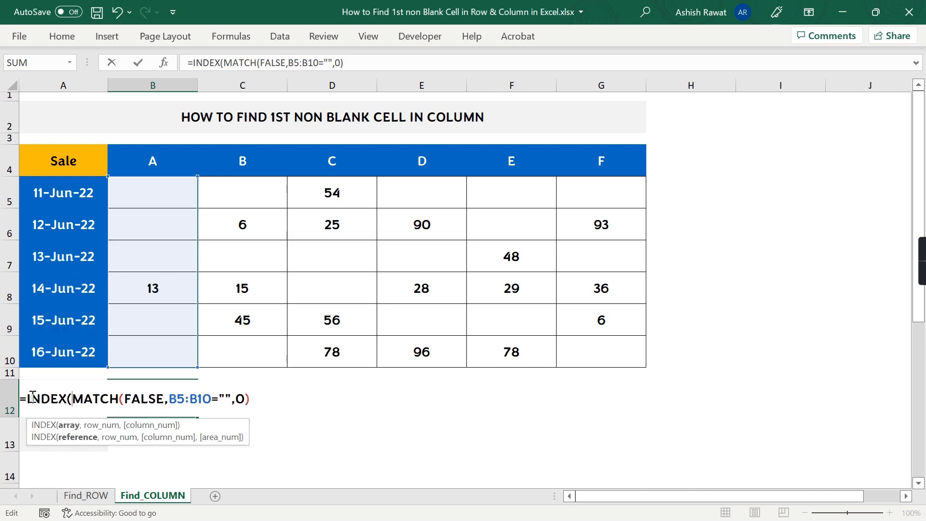
pyautogui.moveTo(154, 192); pyautogui.dragTo(158, 347)
pyautogui.write(',')
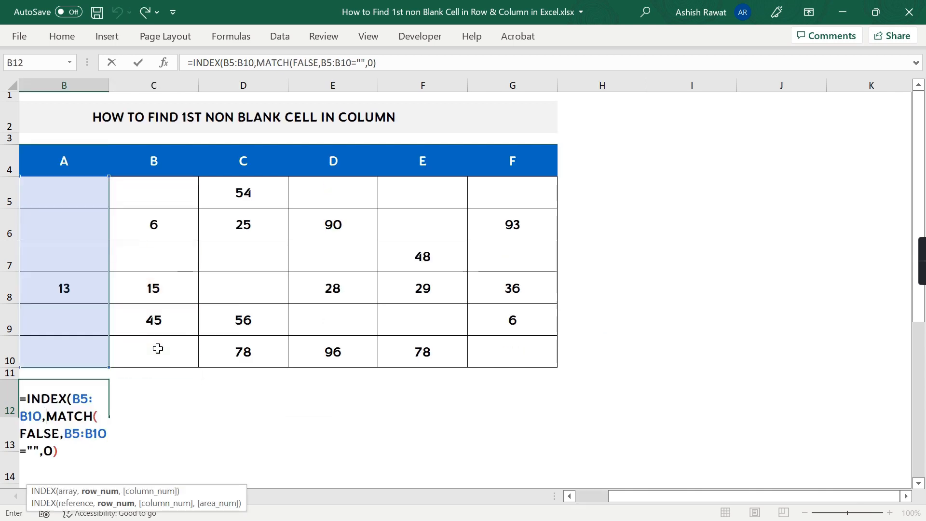
pyautogui.click(422, 60)
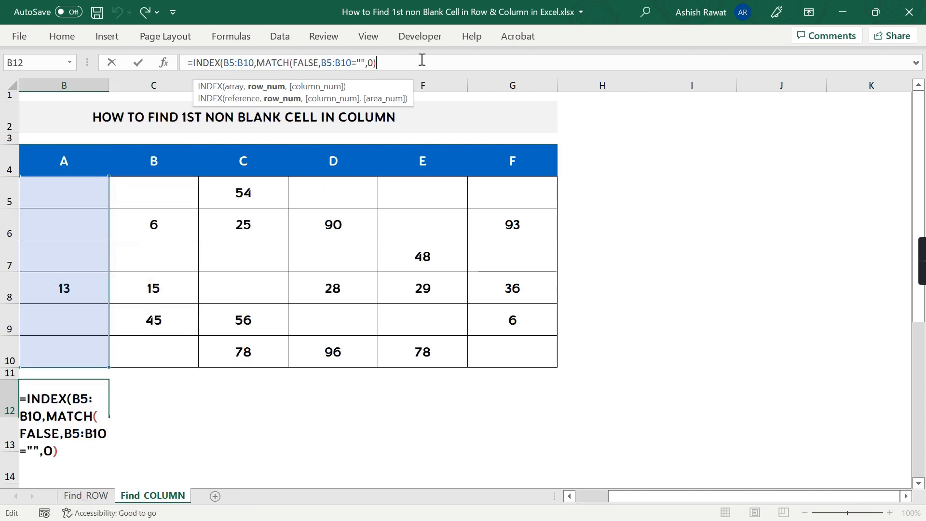
pyautogui.write(')')
pyautogui.press('Return')
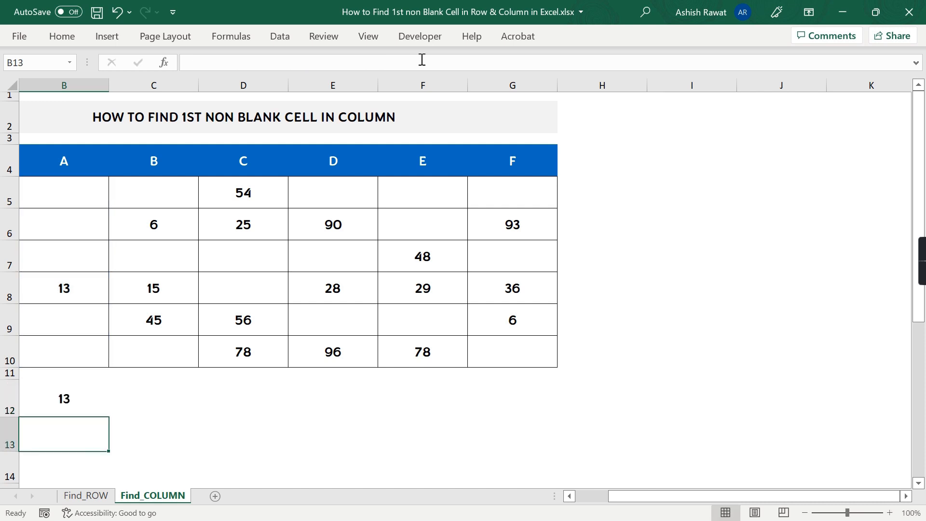
# Step: Fill the Value Output formula from B12 across through G12
pyautogui.press('Up')
pyautogui.press('Left')
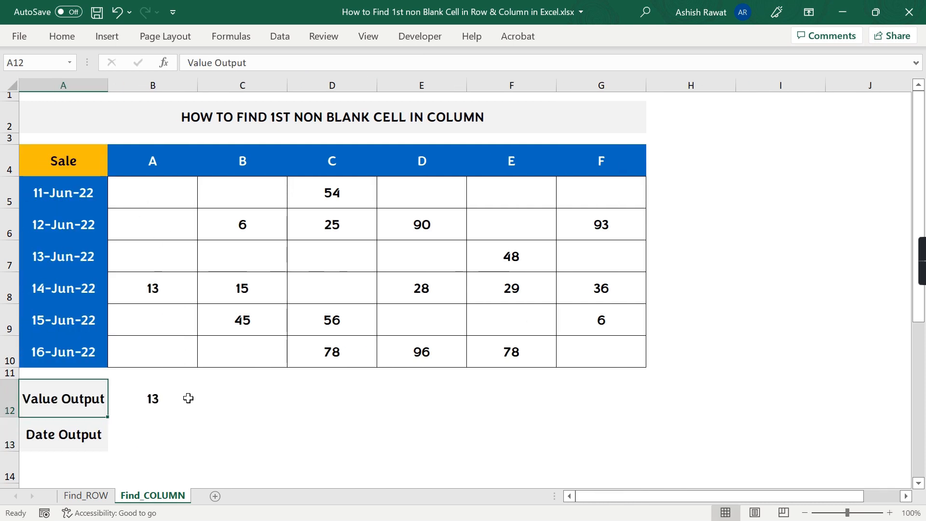
pyautogui.moveTo(151, 398); pyautogui.dragTo(589, 384)
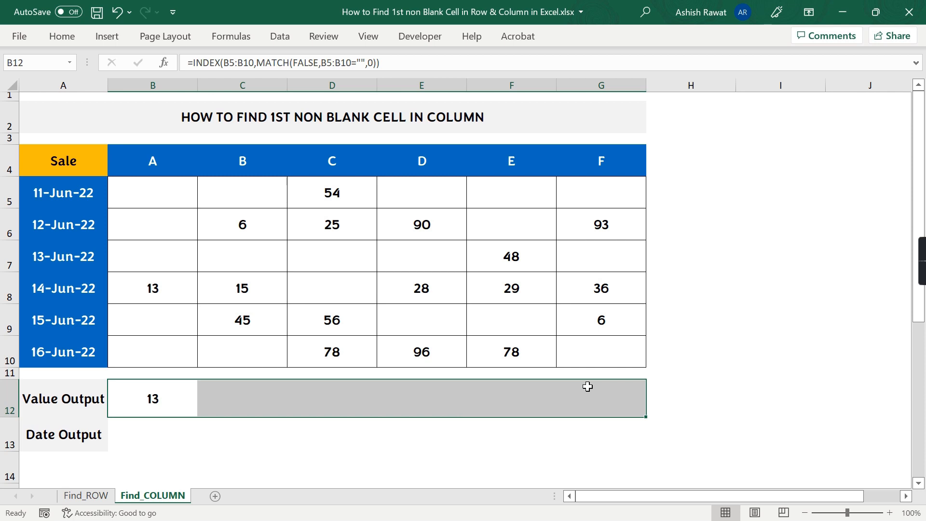
pyautogui.hotkey('ctrl', 'r')
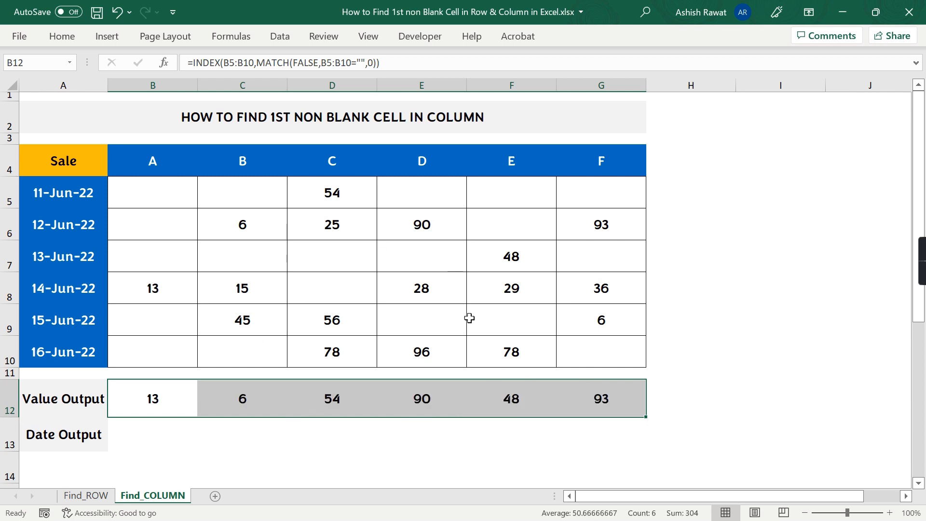
# Step: Enter =MATCH(False,B5:B10="",0) in B13 beside Date Output
pyautogui.click(151, 436)
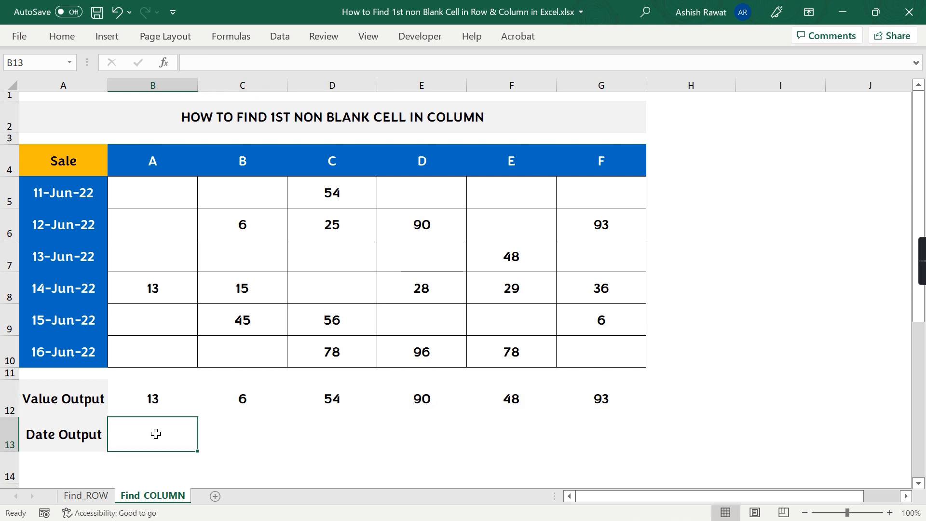
pyautogui.moveTo(148, 285); pyautogui.dragTo(30, 288)
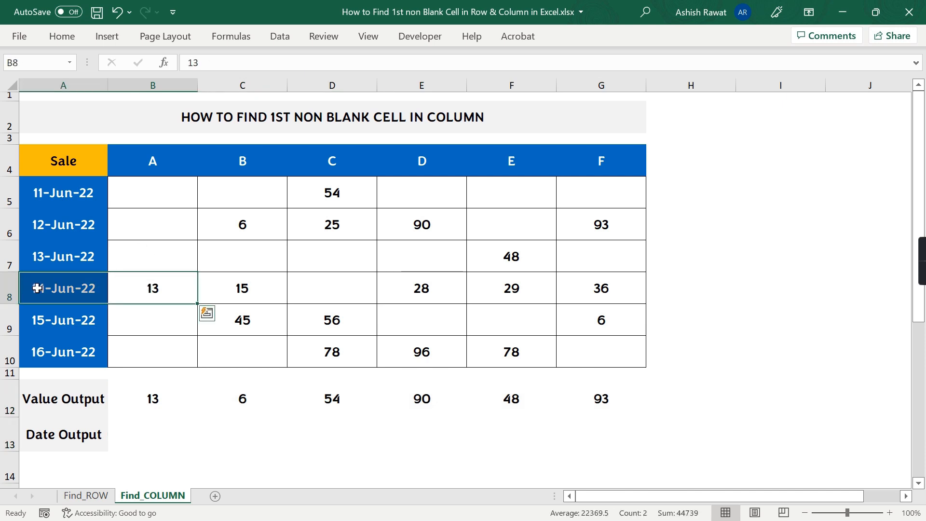
pyautogui.click(154, 436)
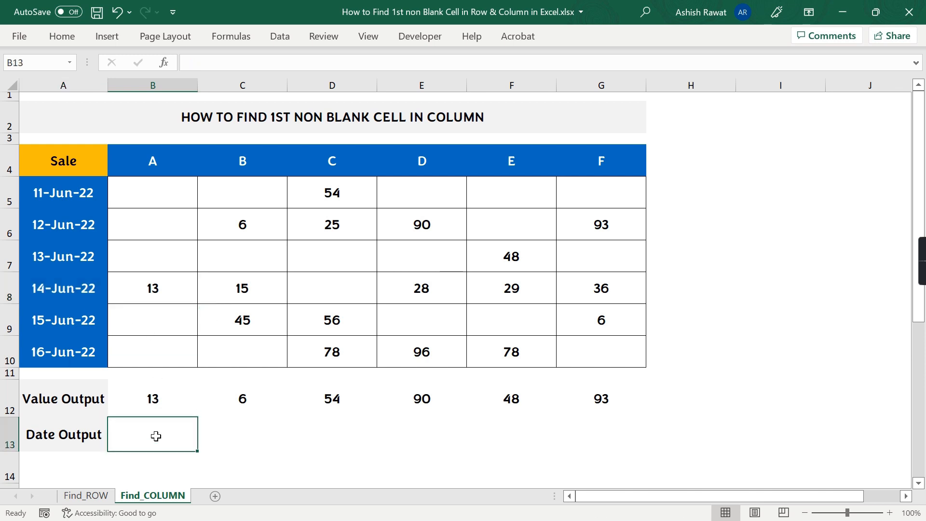
pyautogui.write('=Match')
pyautogui.press('Tab')
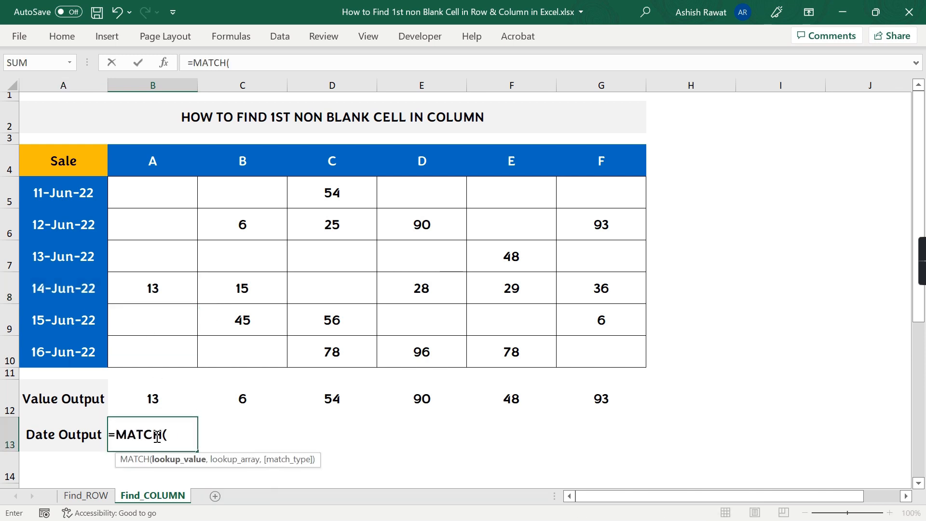
pyautogui.write('False,')
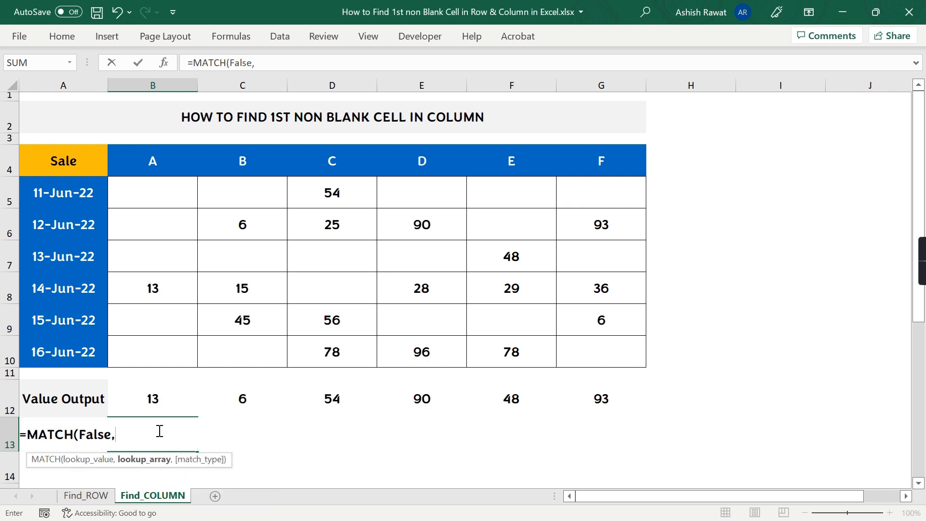
pyautogui.moveTo(155, 183); pyautogui.dragTo(163, 339)
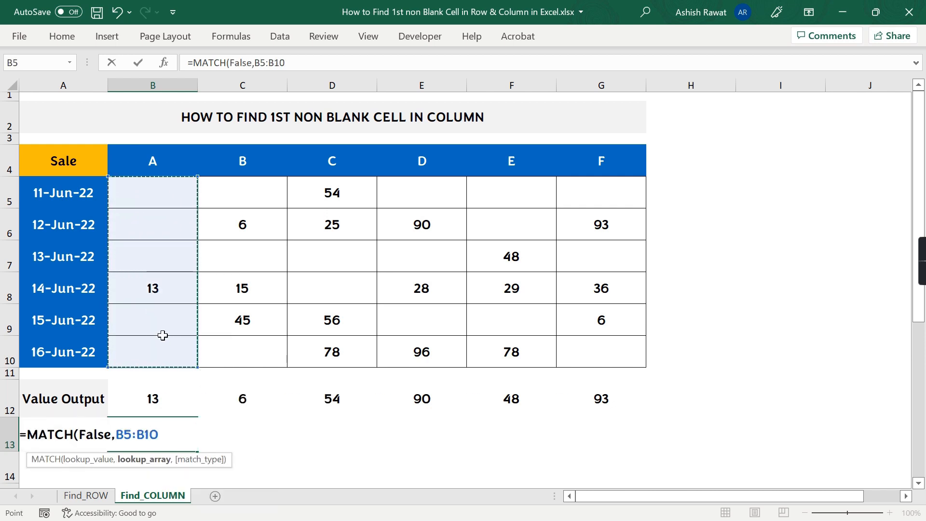
pyautogui.write('=')
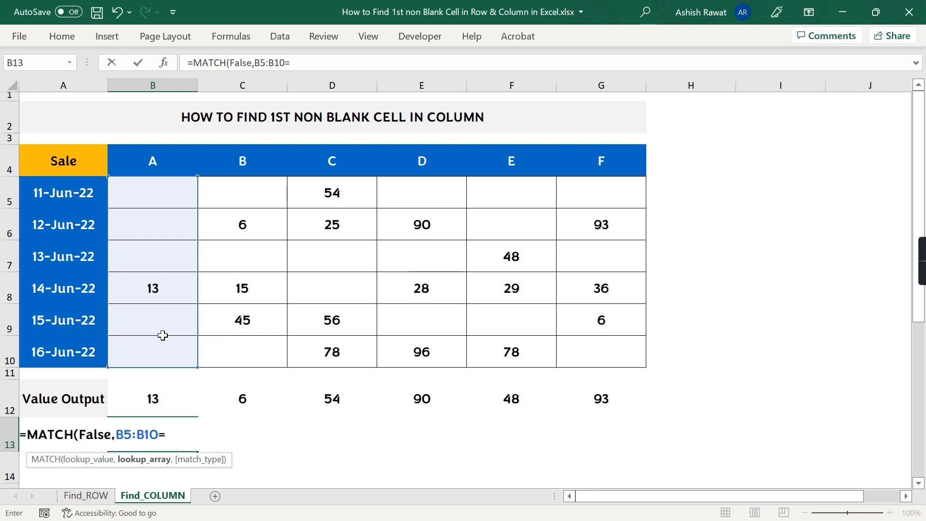
pyautogui.write('"",')
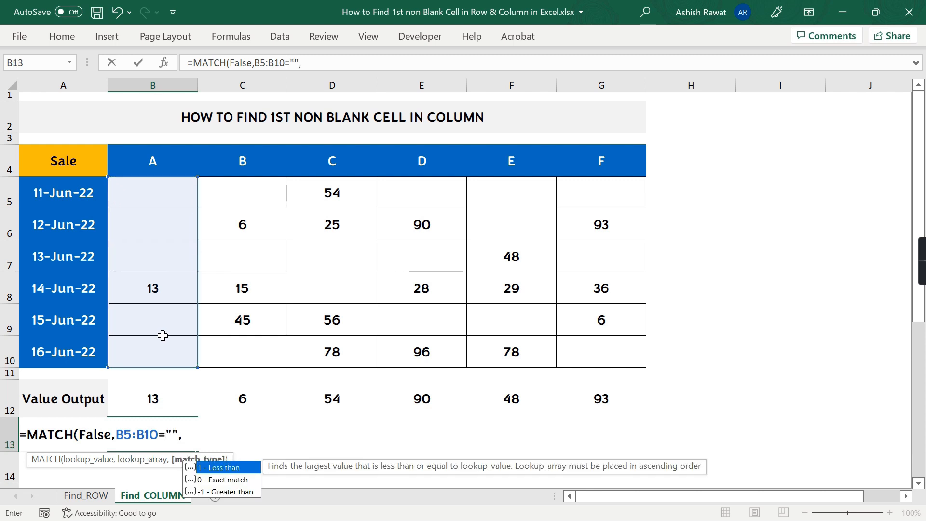
pyautogui.write('0)')
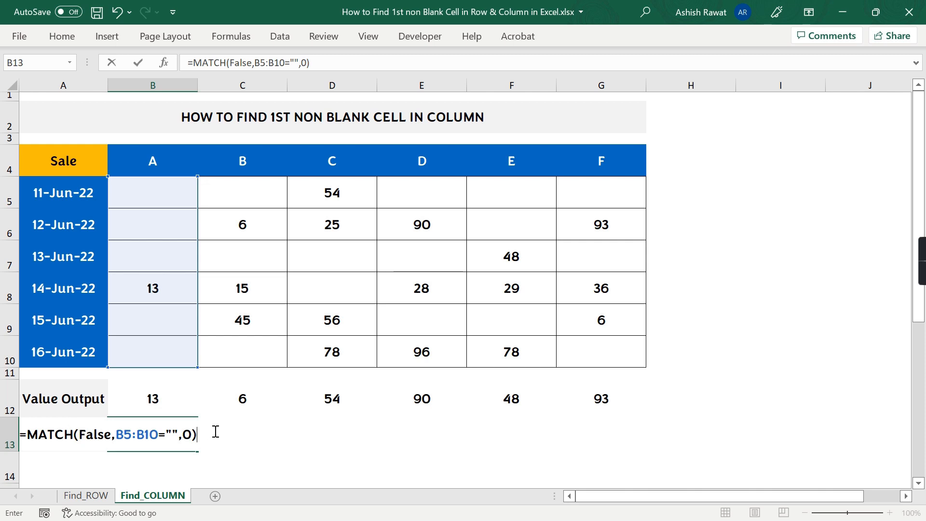
pyautogui.press('Return')
# Step: Nest the MATCH formula in B13 inside an INDEX function with the absolute range $A$5:$A$10 as the array
pyautogui.click(181, 432)
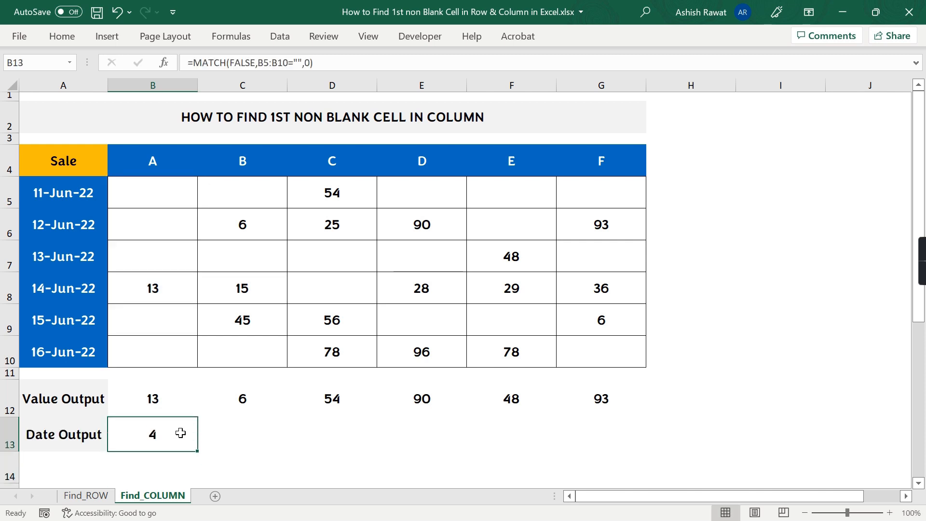
pyautogui.doubleClick(181, 432)
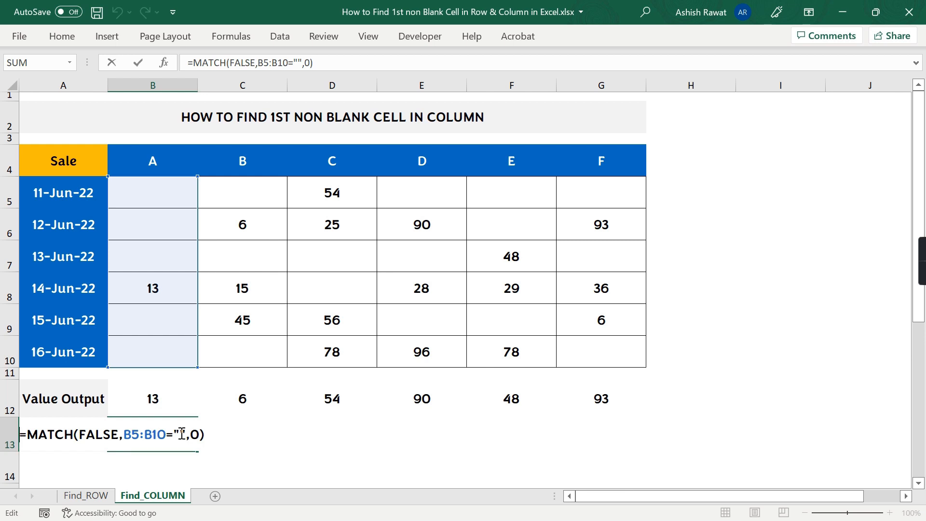
pyautogui.write('Index')
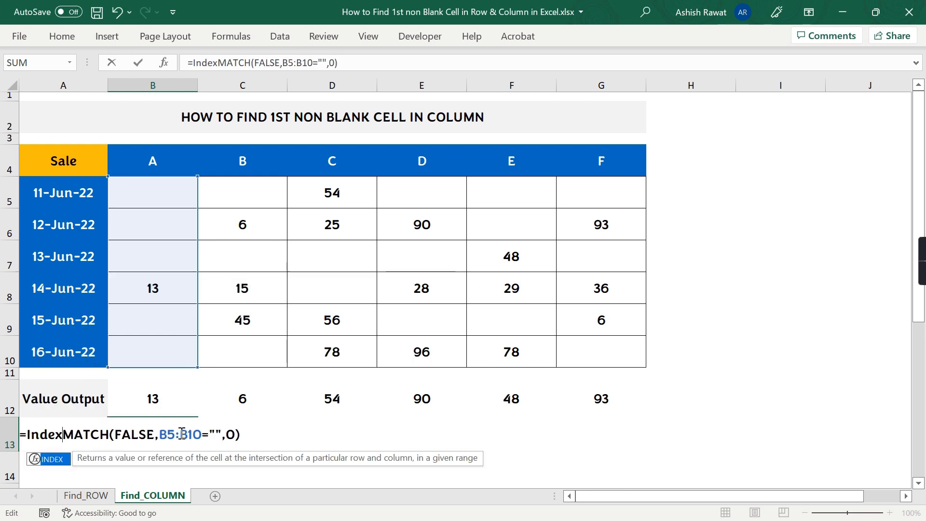
pyautogui.write('(')
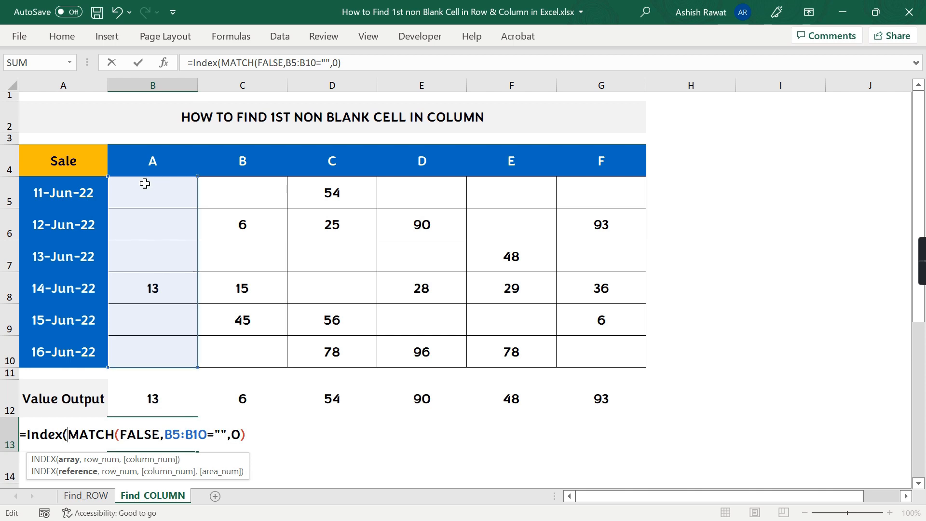
pyautogui.moveTo(51, 195); pyautogui.dragTo(50, 348)
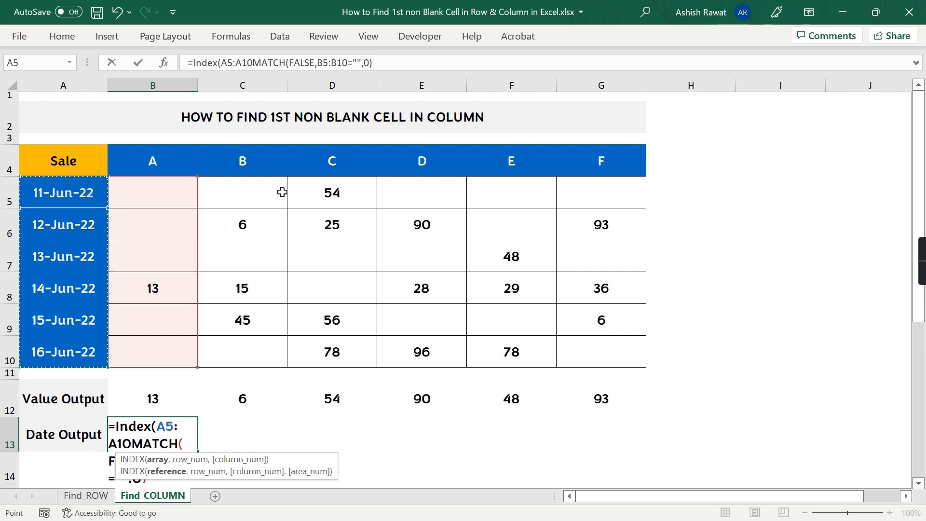
pyautogui.press('F4')
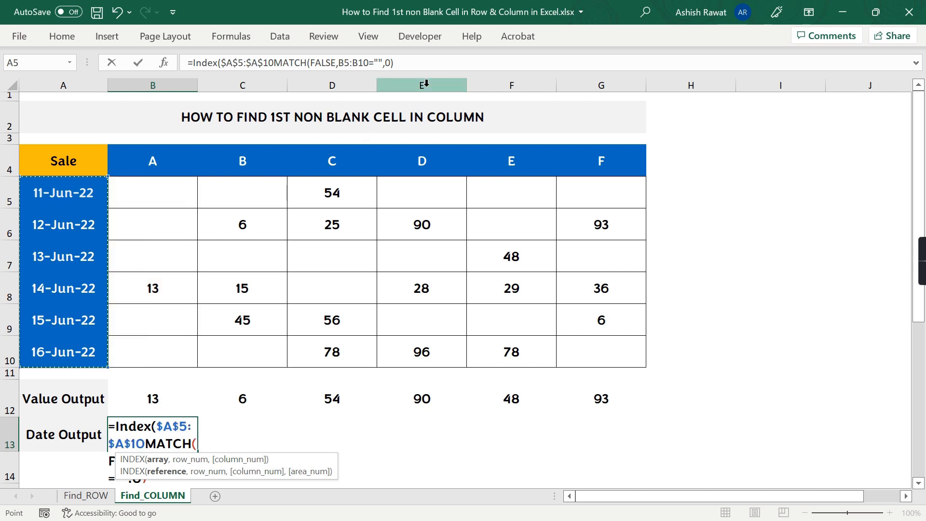
pyautogui.write(',')
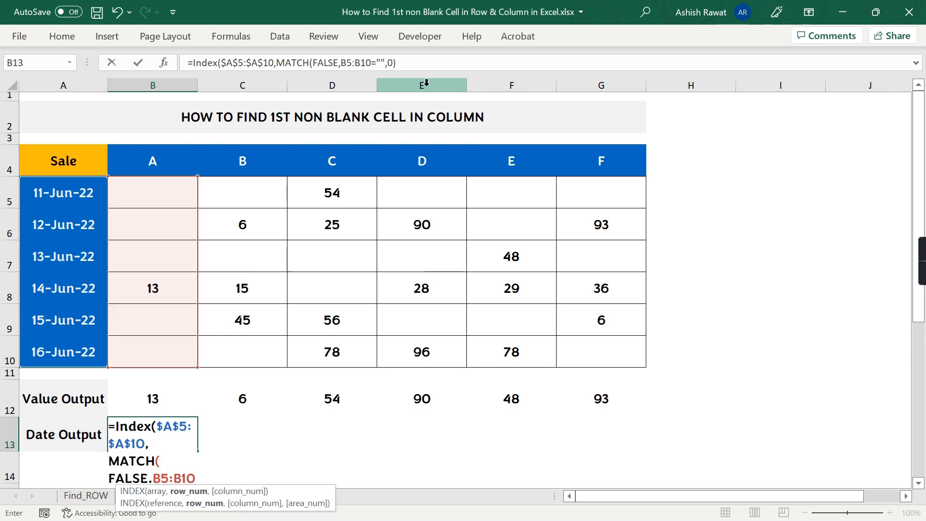
pyautogui.click(413, 61)
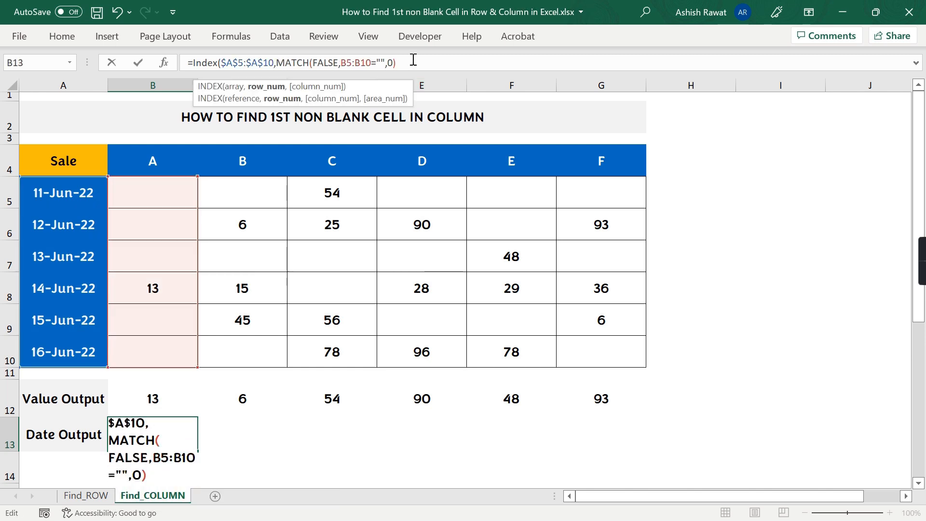
pyautogui.write(')')
pyautogui.press('Return')
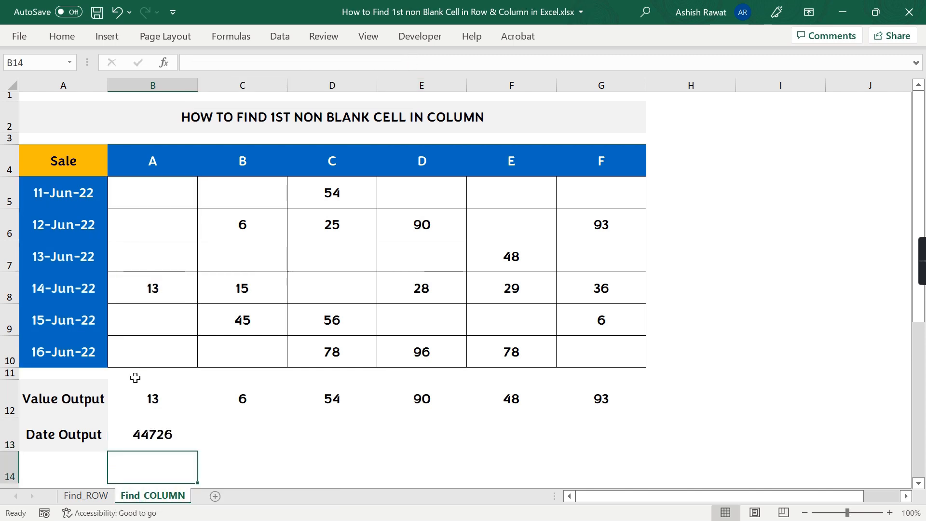
# Step: Apply the custom number format DD-Mmm-Yy to B13 and fill the Date Output formula across through G13
pyautogui.click(155, 435)
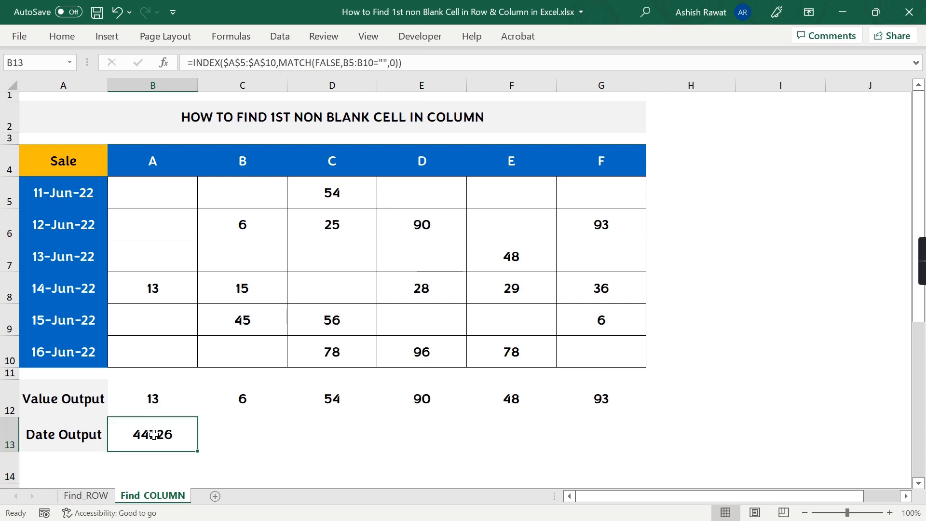
pyautogui.rightClick(182, 431)
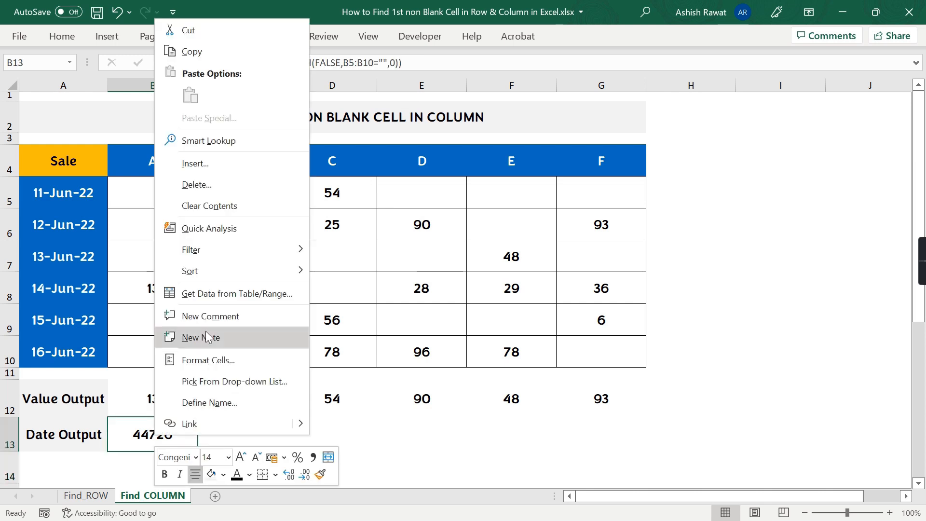
pyautogui.click(209, 362)
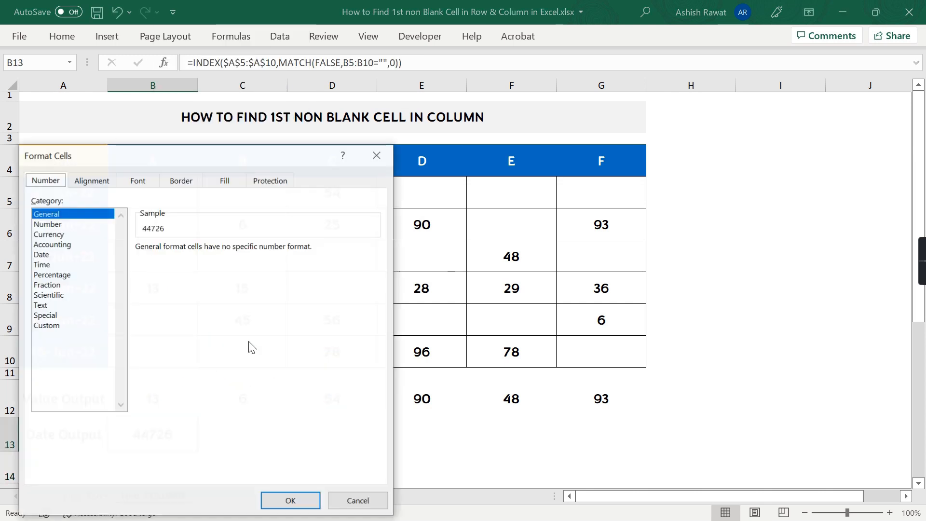
pyautogui.click(46, 325)
pyautogui.moveTo(175, 259); pyautogui.dragTo(132, 262)
pyautogui.write('DD-Mmm')
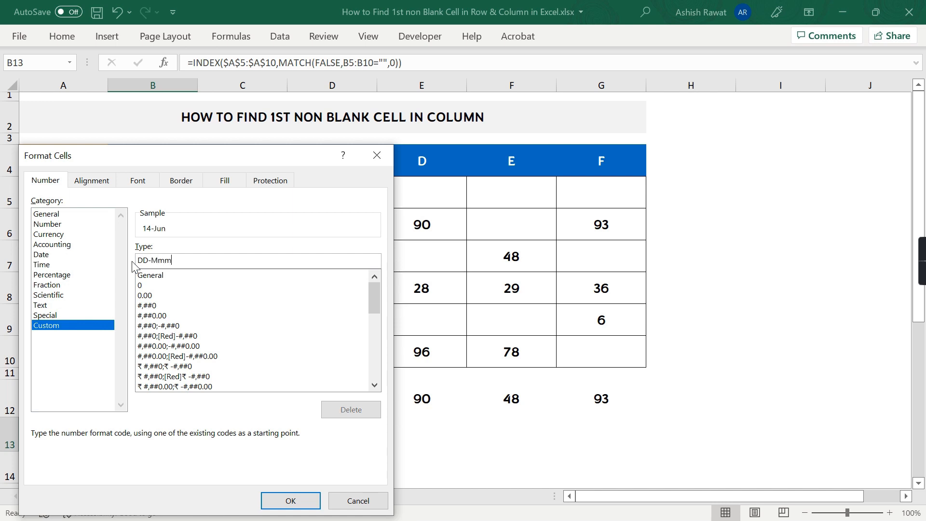
pyautogui.write('-Yy')
pyautogui.click(291, 502)
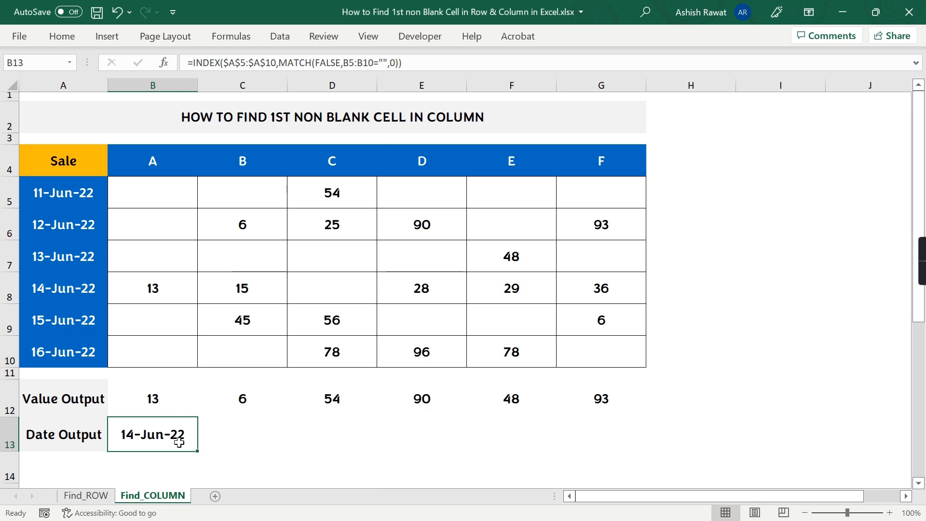
pyautogui.moveTo(197, 454); pyautogui.dragTo(622, 437)
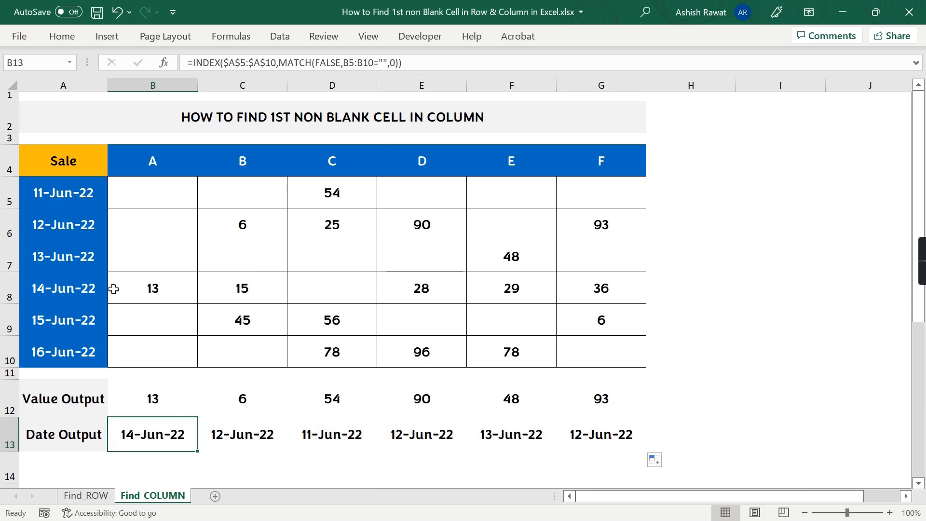
# Step: Check the value and date outputs for sale columns A and B against their first non-blank entries in the table
pyautogui.click(153, 393)
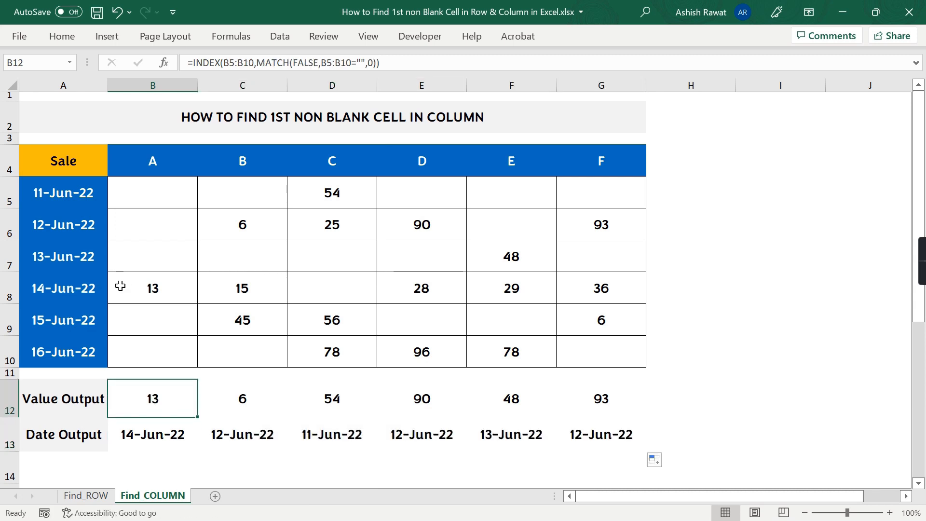
pyautogui.click(45, 291)
pyautogui.click(161, 438)
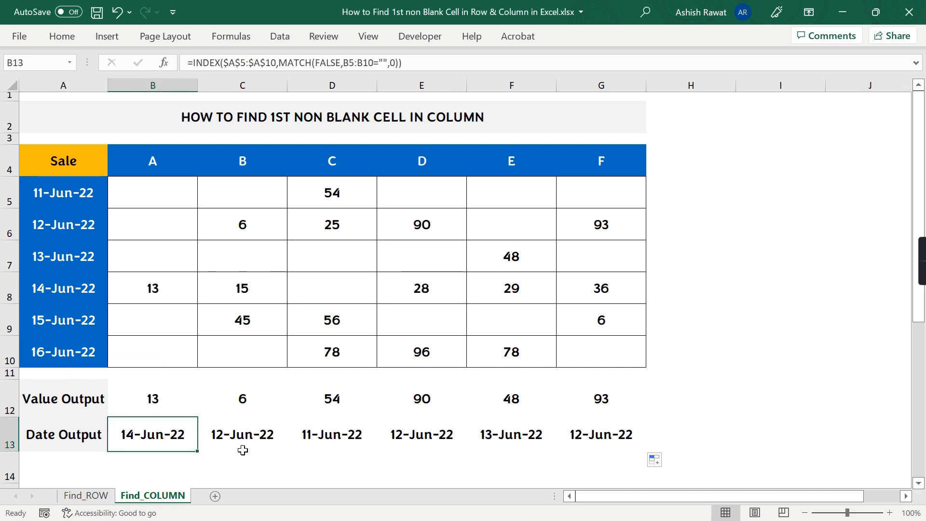
pyautogui.click(244, 437)
pyautogui.click(243, 226)
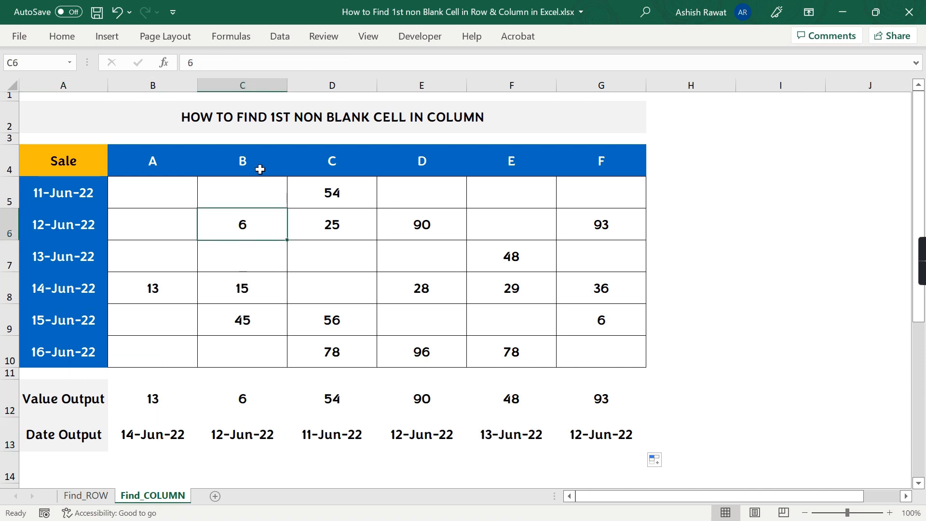
pyautogui.click(45, 224)
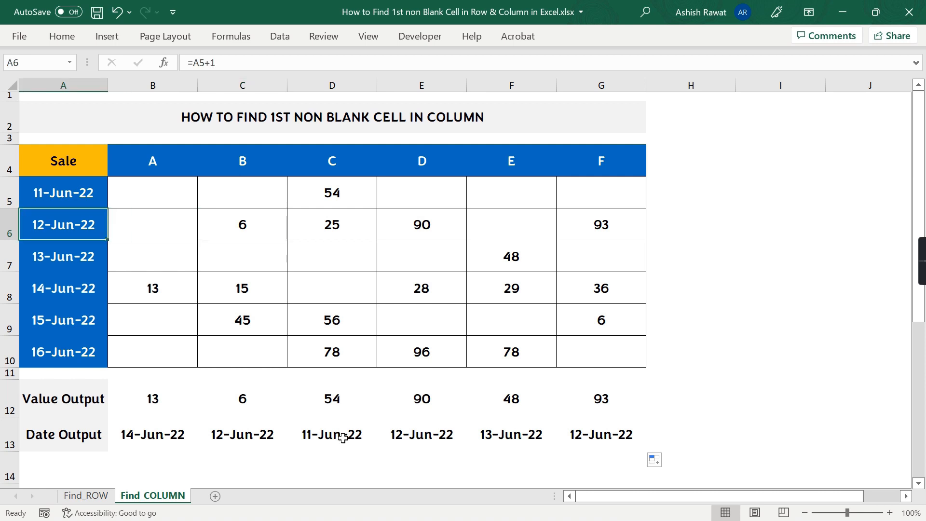